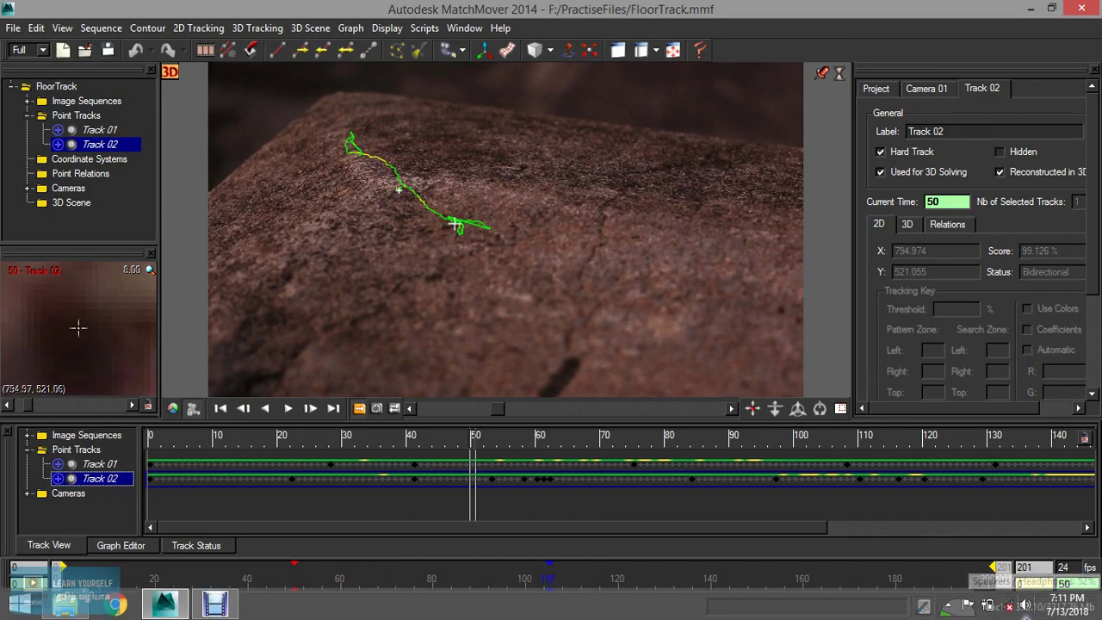
# Reposition the Track 02 tracking point at frame 63 back onto the dark rock spot it had drifted away from.
pyautogui.moveTo(291, 578)
pyautogui.mouseDown()
pyautogui.moveTo(123, 579)
pyautogui.moveTo(497, 579)
pyautogui.moveTo(317, 579)
pyautogui.moveTo(331, 579)
pyautogui.mouseUp()
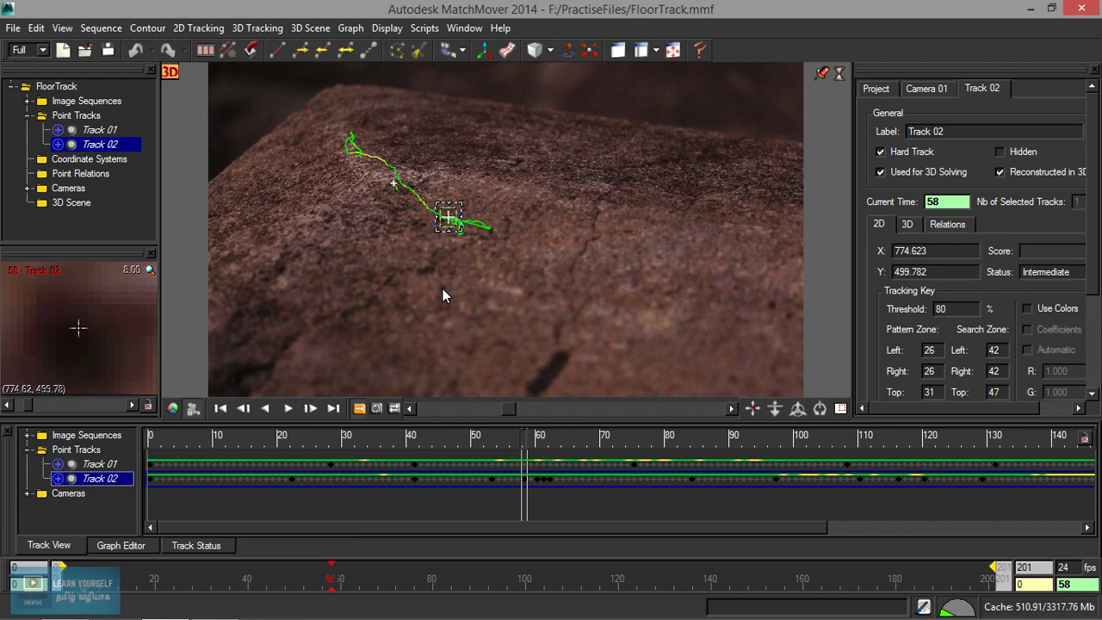
pyautogui.press('Right')
pyautogui.press('Right')
pyautogui.press('Right')
pyautogui.press('Right')
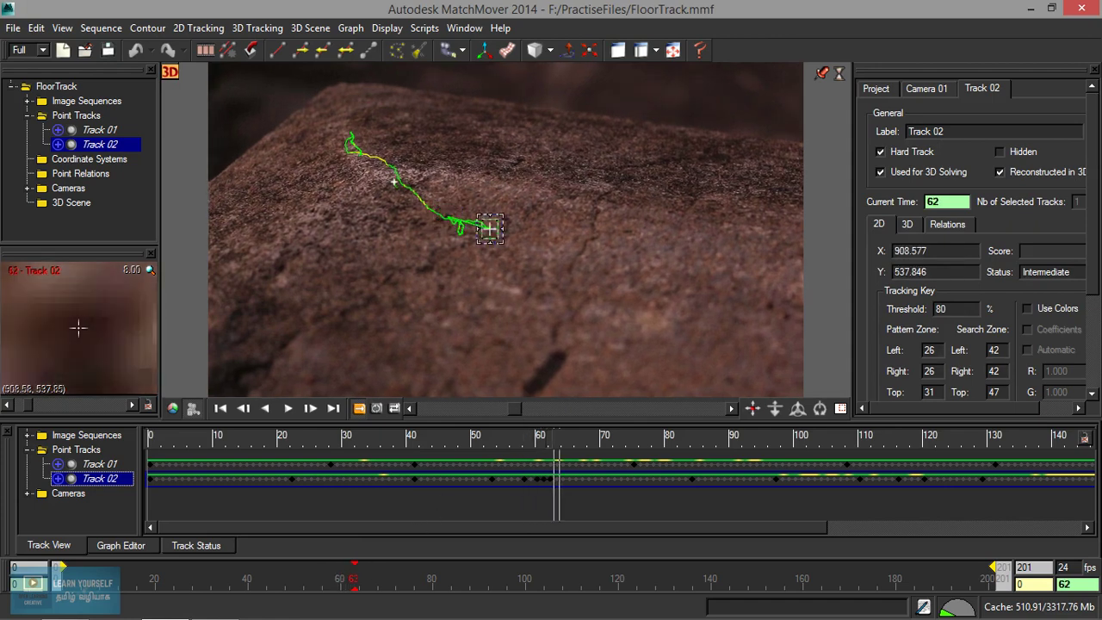
pyautogui.press('Right')
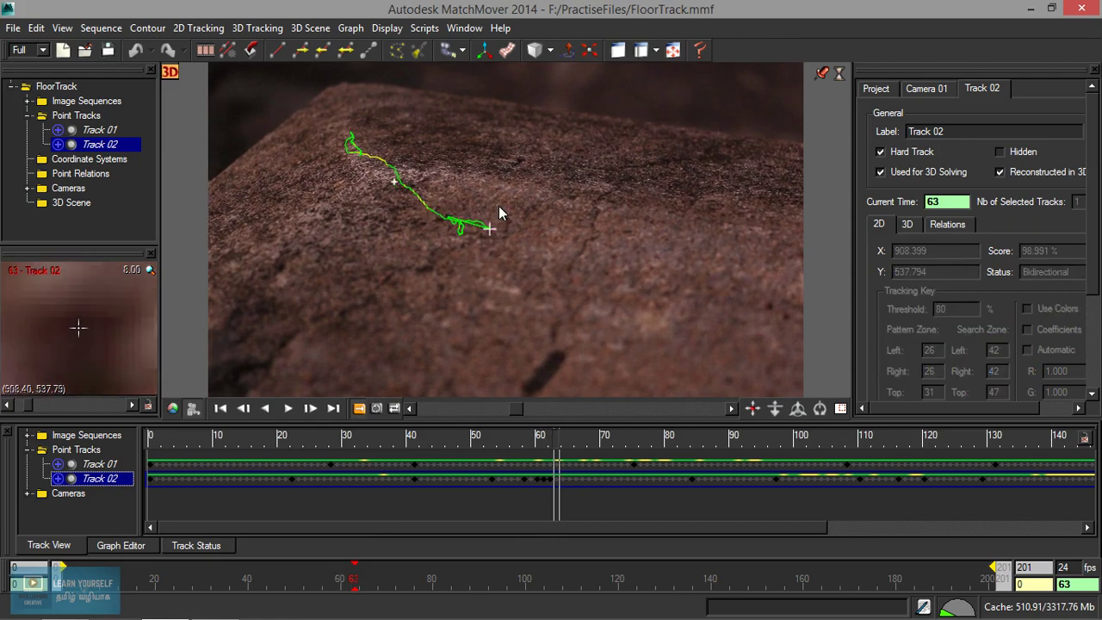
pyautogui.moveTo(486, 229); pyautogui.dragTo(508, 241)
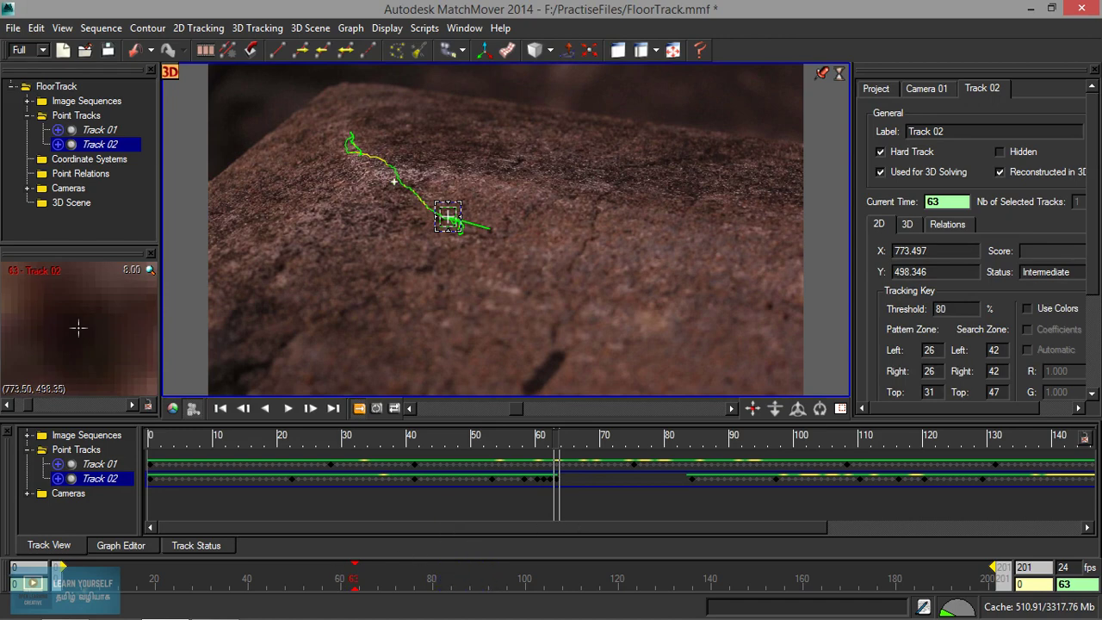
# Place a Track 02 key on the dark rock spot at frame 82.
pyautogui.press('Right')
pyautogui.press('Right')
pyautogui.press('Right')
pyautogui.press('Right')
pyautogui.press('Right')
pyautogui.press('Right')
pyautogui.press('Right')
pyautogui.press('Right')
pyautogui.press('Right')
pyautogui.press('Right')
pyautogui.press('Right')
pyautogui.press('Right')
pyautogui.press('Right')
pyautogui.press('Right')
pyautogui.press('Right')
pyautogui.press('Right')
pyautogui.press('Right')
pyautogui.press('Right')
pyautogui.press('Right')
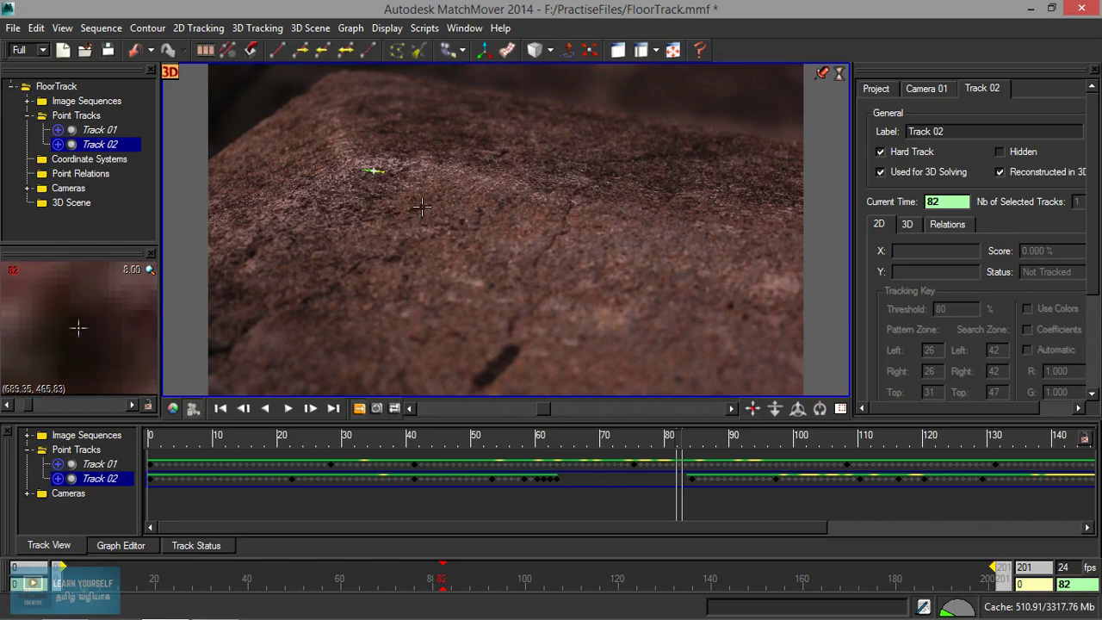
pyautogui.moveTo(421, 207); pyautogui.dragTo(421, 207)
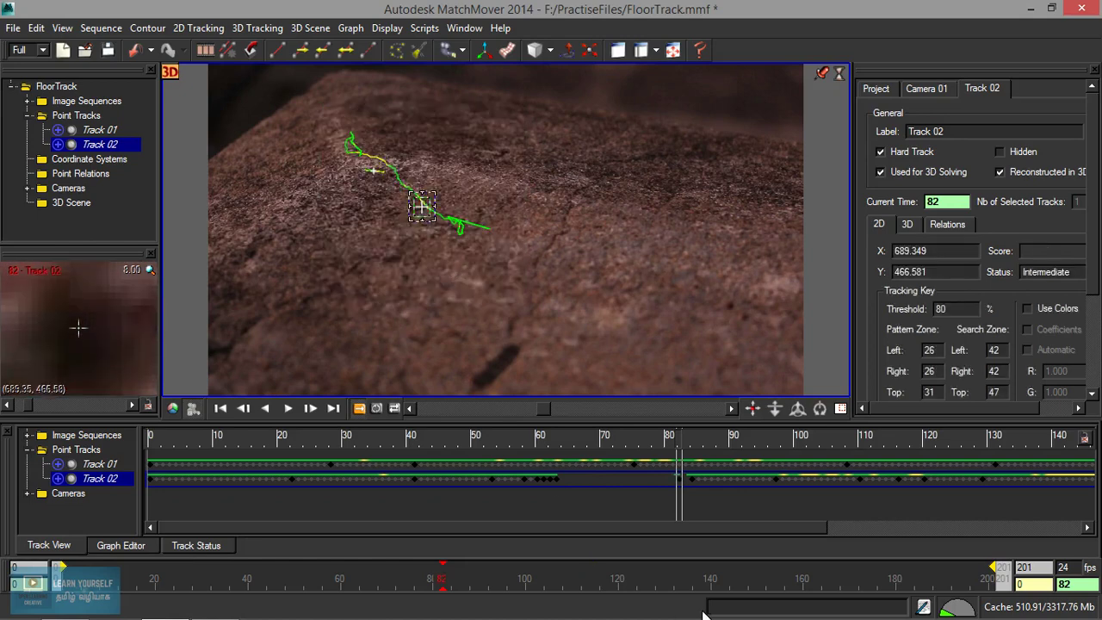
# Clear the misplaced Track 02 key at frame 84.
pyautogui.press('Left')
pyautogui.press('Right')
pyautogui.press('Right')
pyautogui.press('Right')
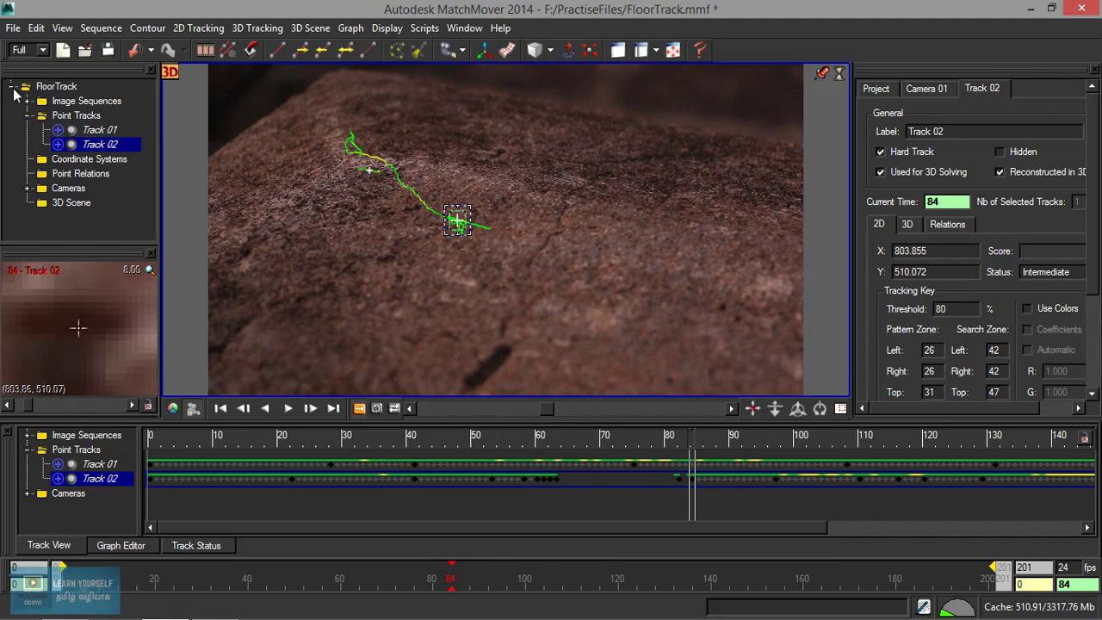
pyautogui.click(36, 29)
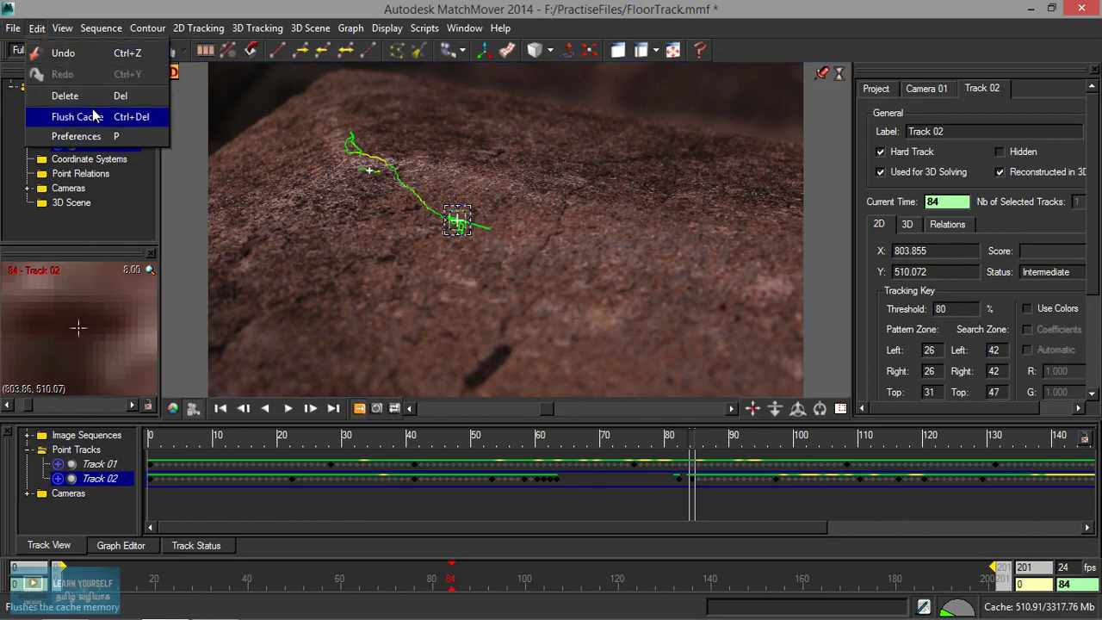
pyautogui.click(99, 484)
pyautogui.rightClick(99, 484)
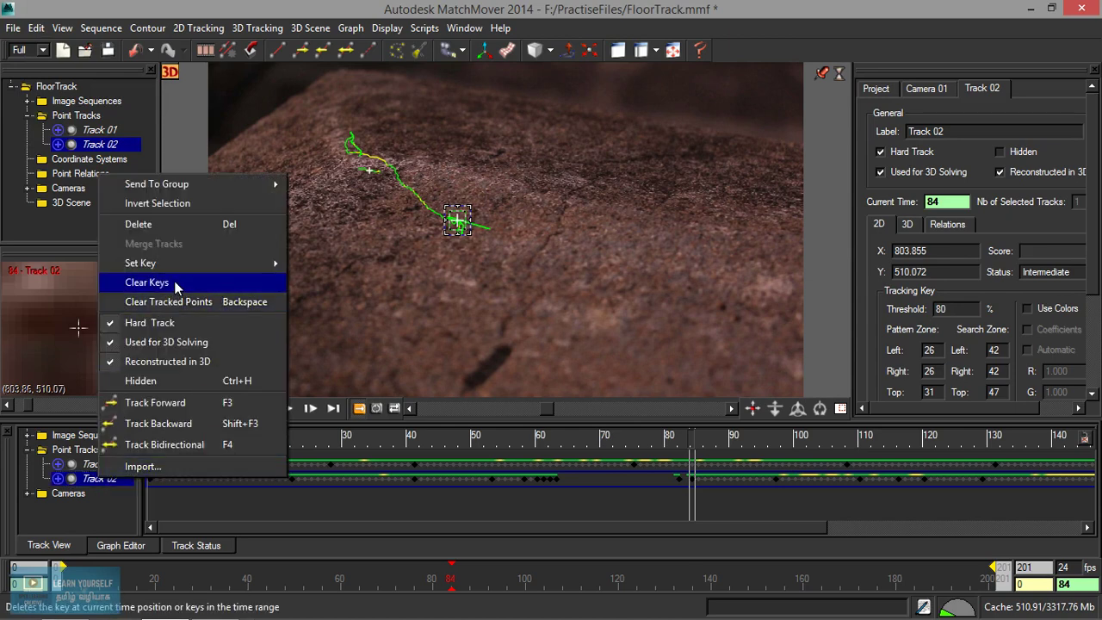
pyautogui.click(203, 282)
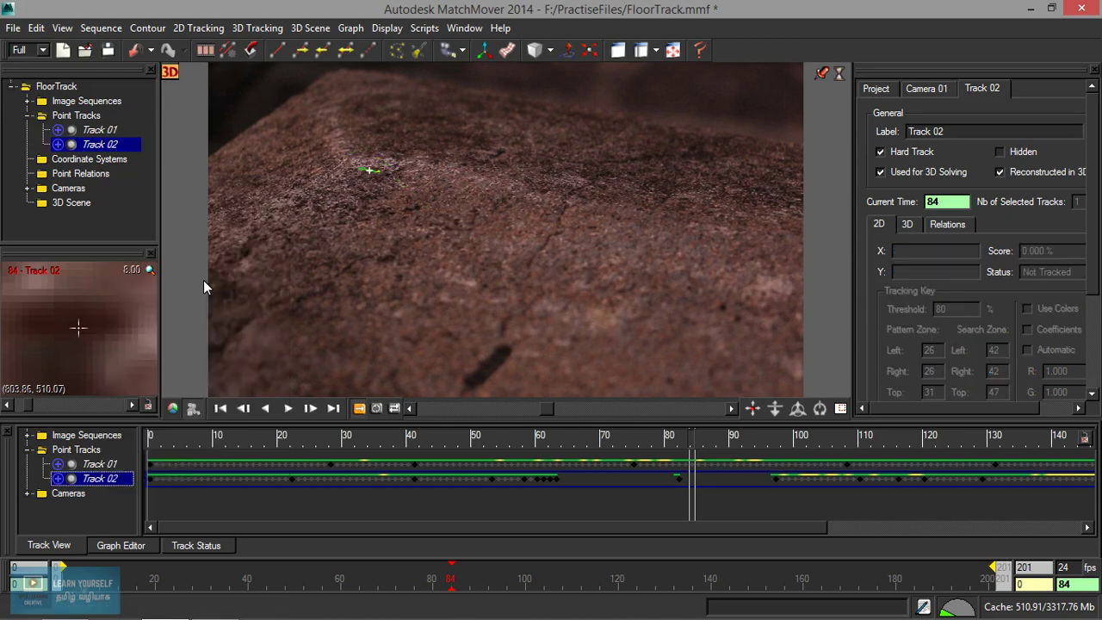
# Delete Track 02 from the project's point tracks.
pyautogui.rightClick(92, 484)
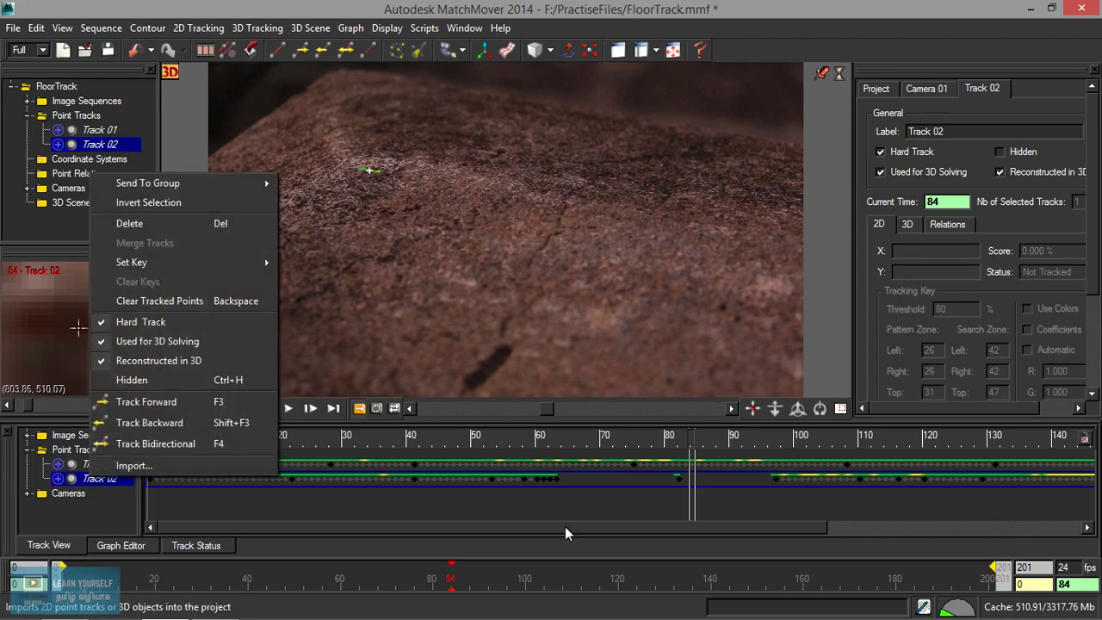
pyautogui.click(586, 521)
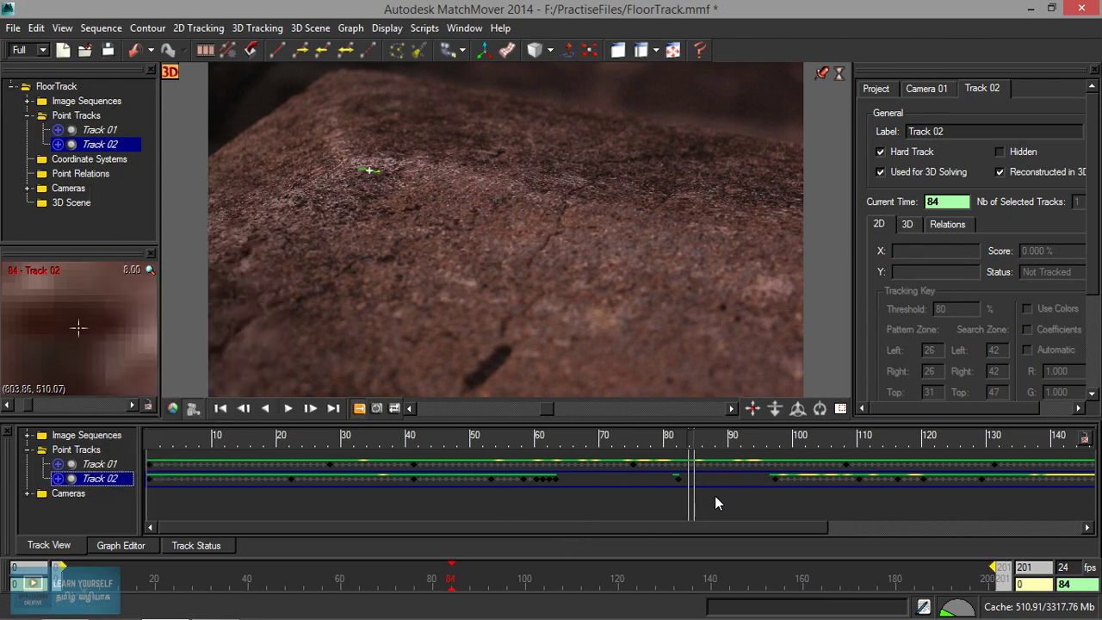
pyautogui.moveTo(469, 577)
pyautogui.mouseDown()
pyautogui.moveTo(580, 578)
pyautogui.moveTo(442, 578)
pyautogui.mouseUp()
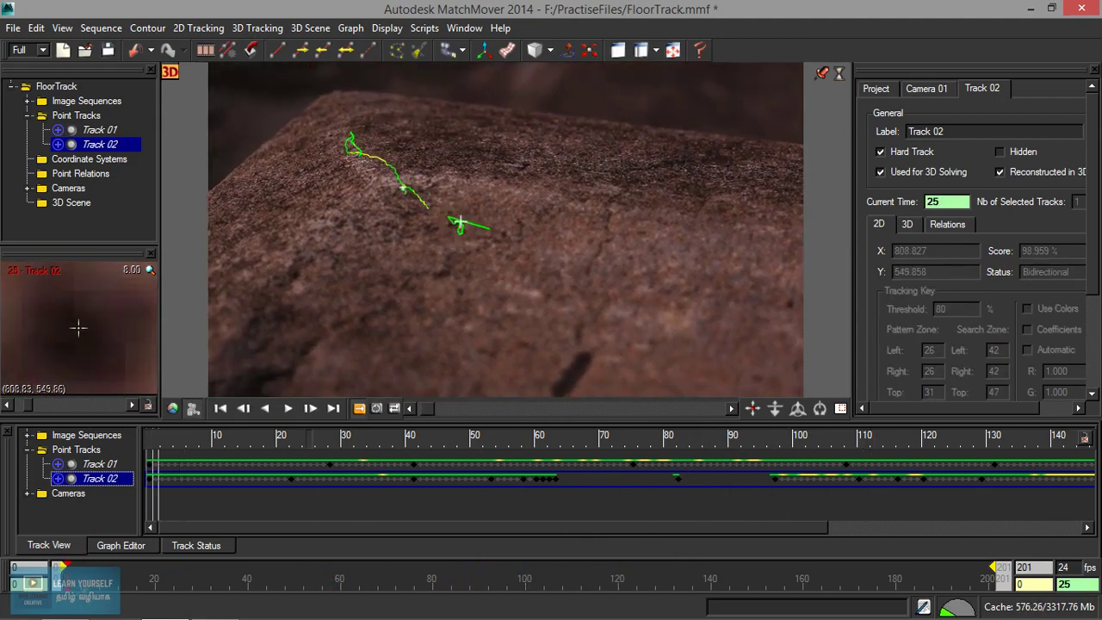
pyautogui.rightClick(103, 482)
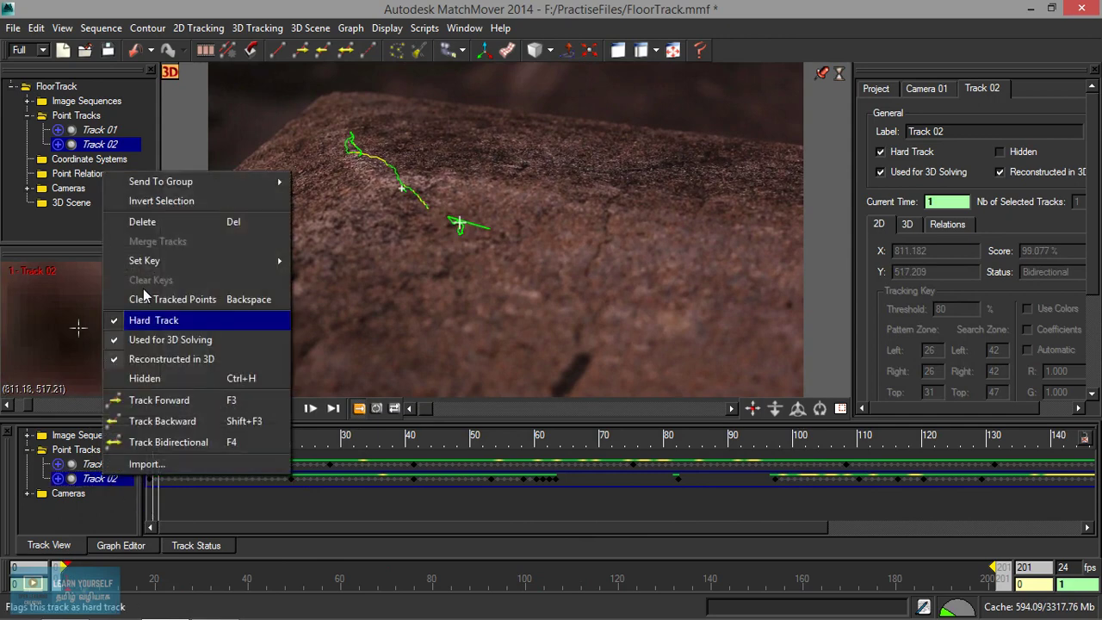
pyautogui.click(153, 220)
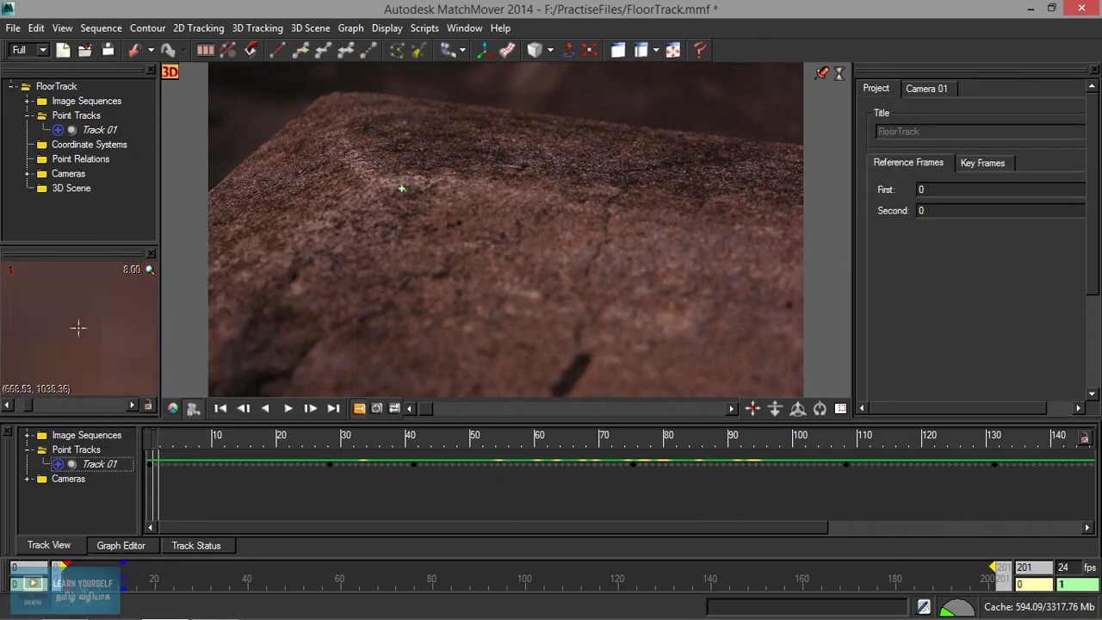
# Create a new point track at frame 1, centred on the dark rock spot below and right of Track 01's point.
pyautogui.rightClick(460, 231)
pyautogui.click(487, 234)
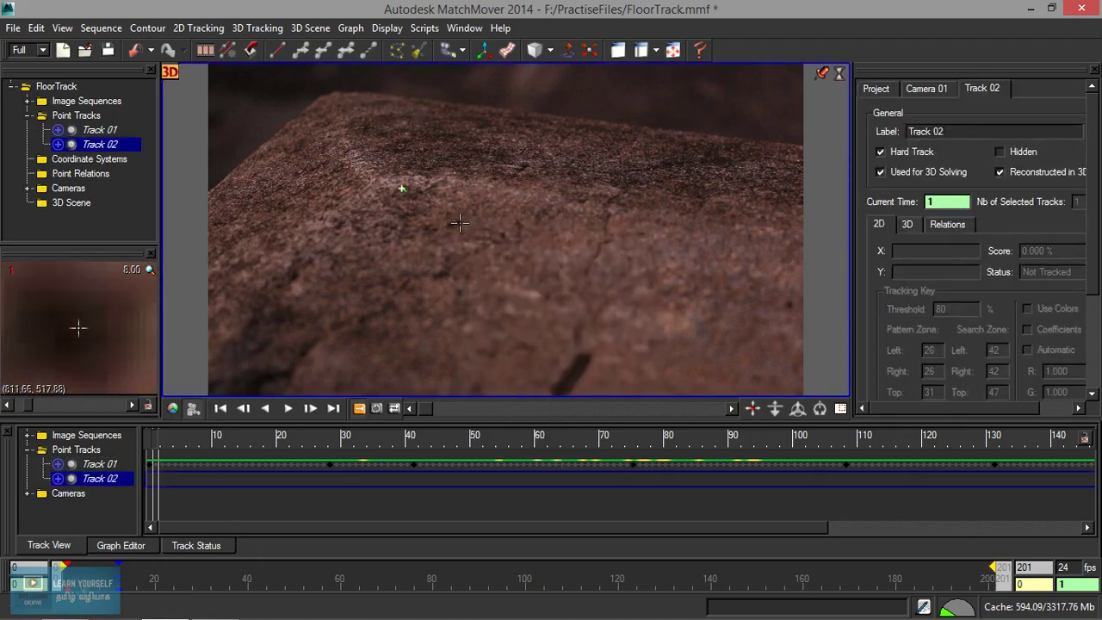
pyautogui.moveTo(459, 223); pyautogui.dragTo(459, 223)
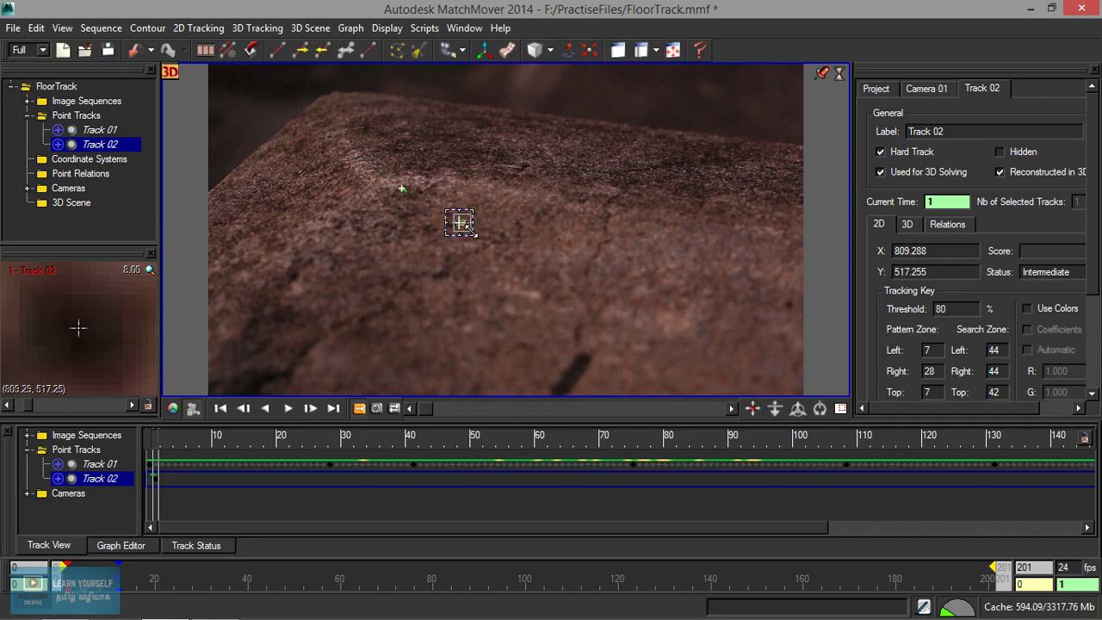
pyautogui.moveTo(461, 222); pyautogui.dragTo(461, 222)
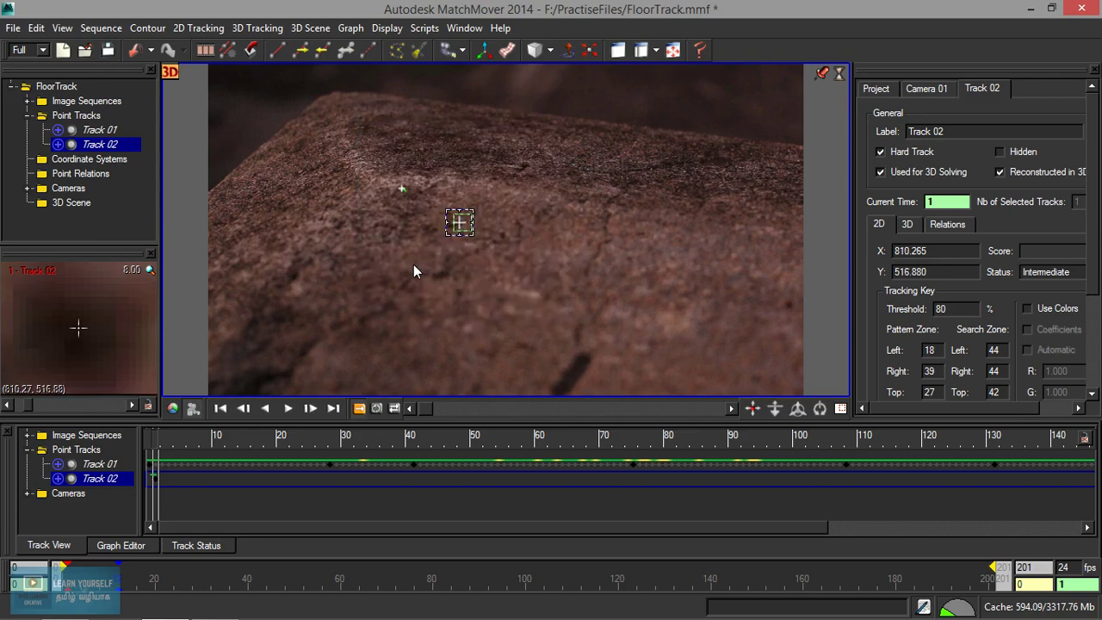
# Place Track 02 keys on the same dark rock spot at frames 49 and 92.
pyautogui.moveTo(114, 578); pyautogui.dragTo(290, 579)
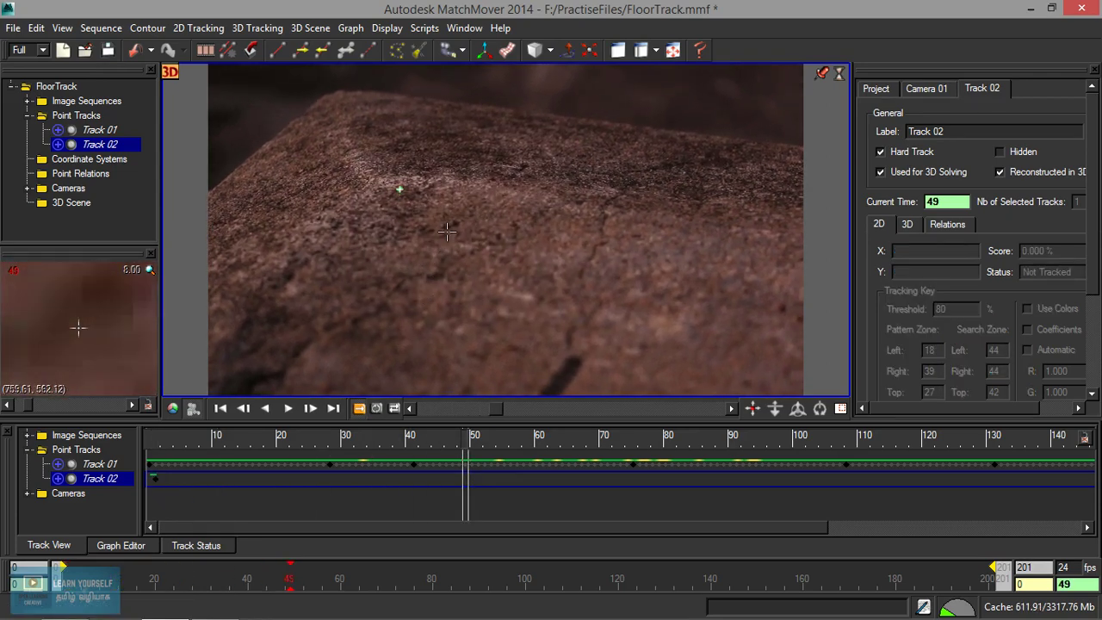
pyautogui.moveTo(450, 223); pyautogui.dragTo(454, 223)
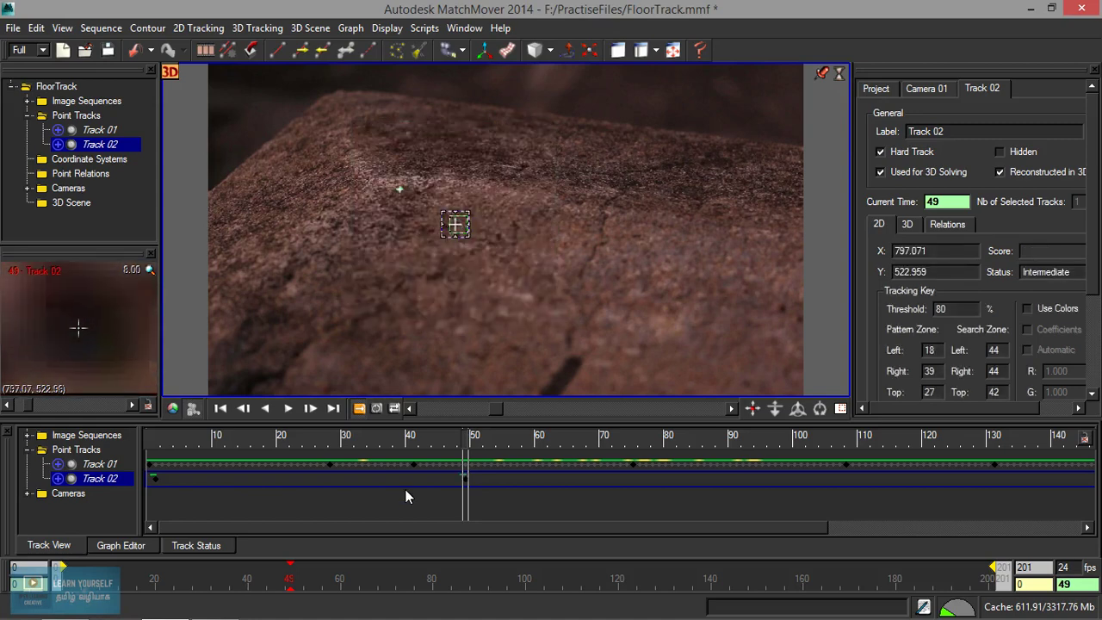
pyautogui.press('space')
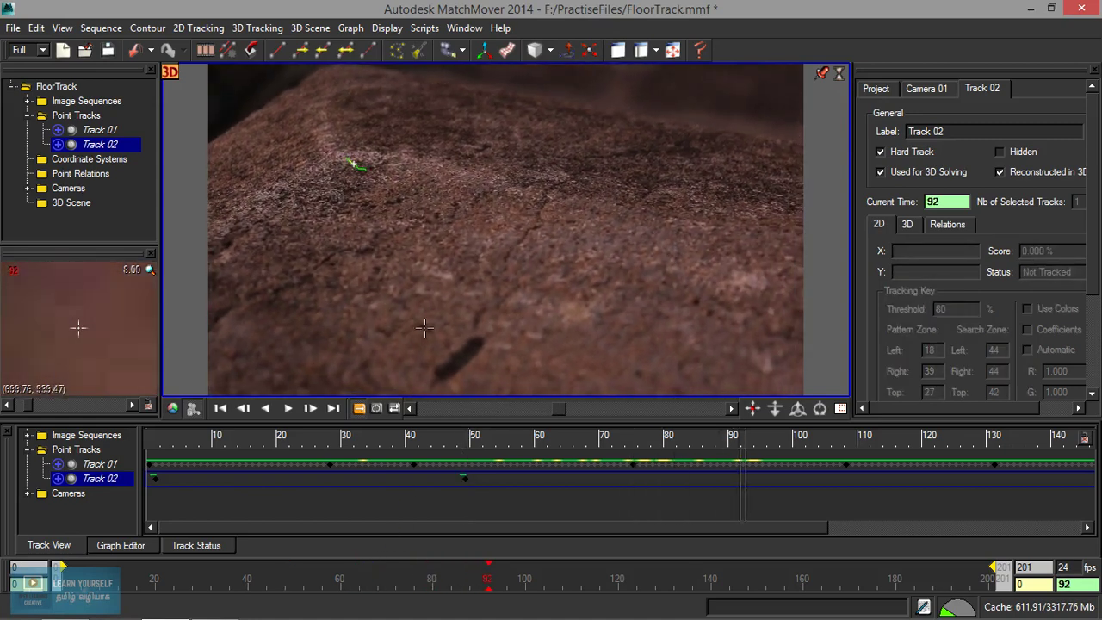
pyautogui.moveTo(396, 211); pyautogui.dragTo(393, 200)
# Place a Track 02 key on the same rock spot at frame 136.
pyautogui.press('space')
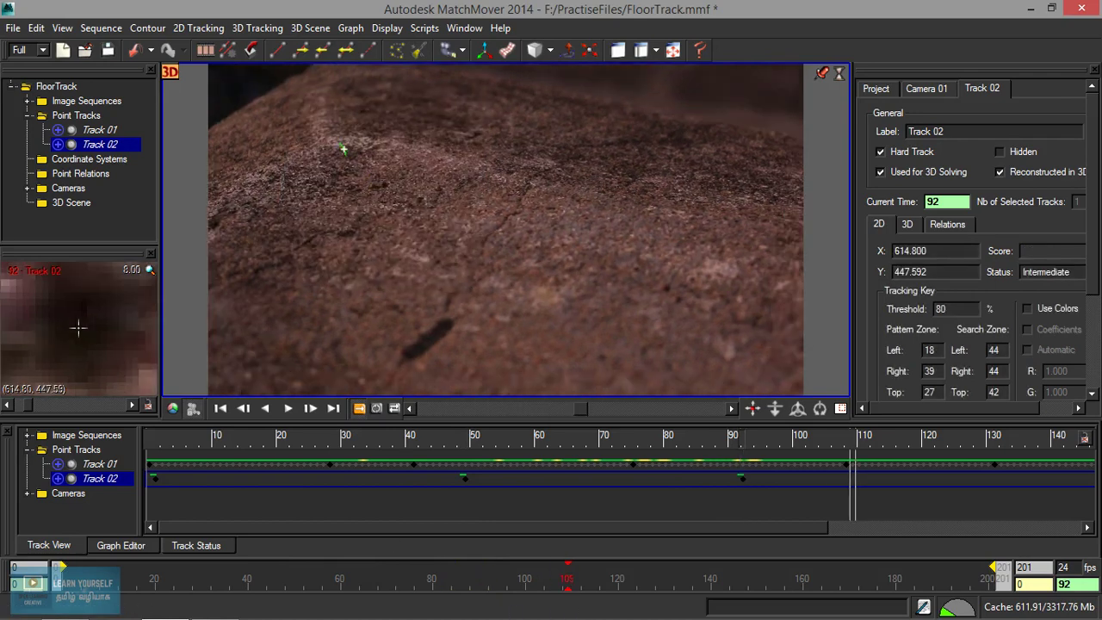
pyautogui.press('space')
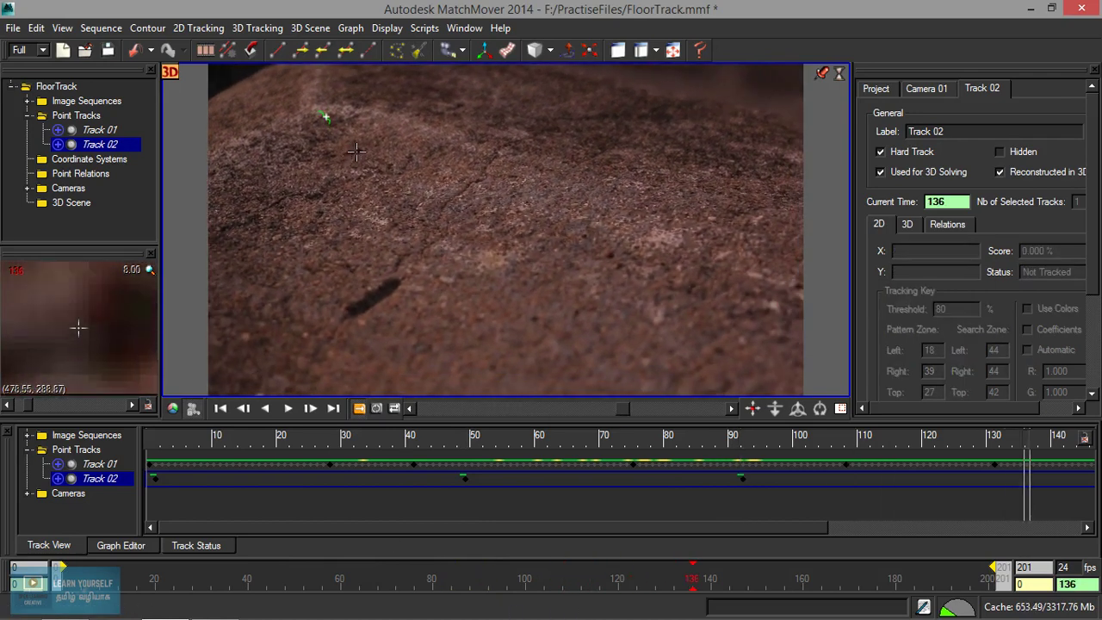
pyautogui.moveTo(354, 149); pyautogui.dragTo(355, 150)
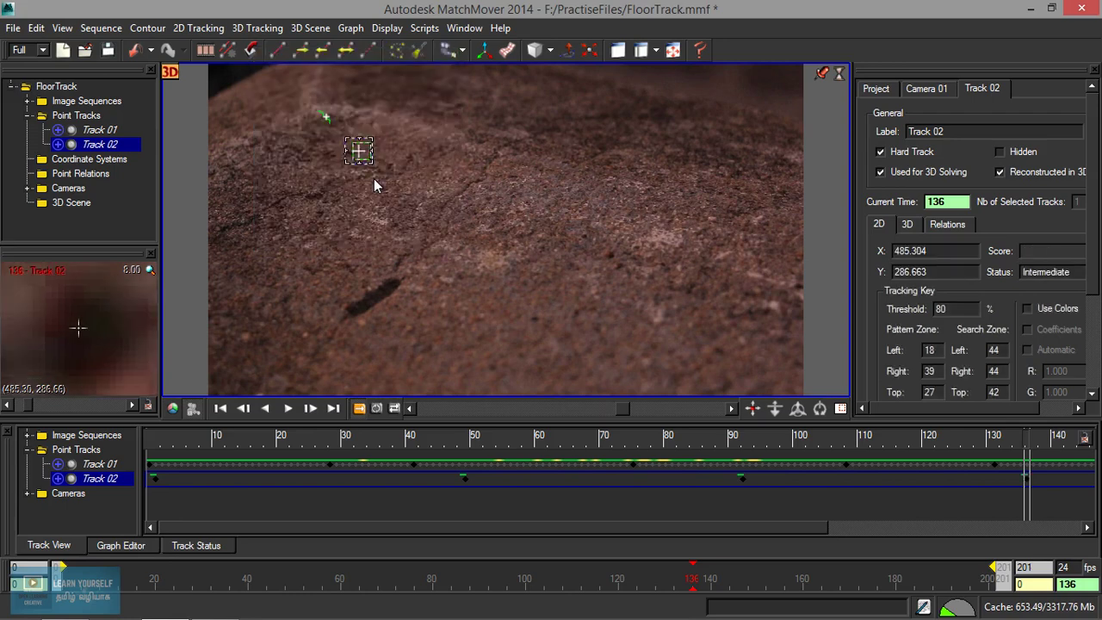
# Place a Track 02 key on the same rock spot at frame 161.
pyautogui.press('space')
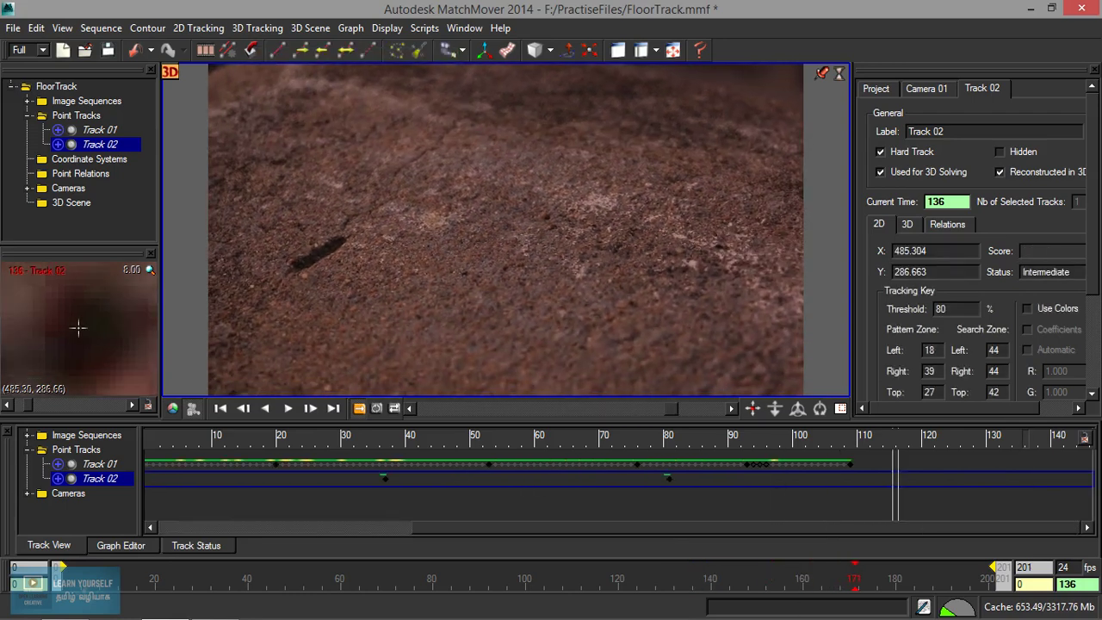
pyautogui.moveTo(896, 440); pyautogui.dragTo(742, 440)
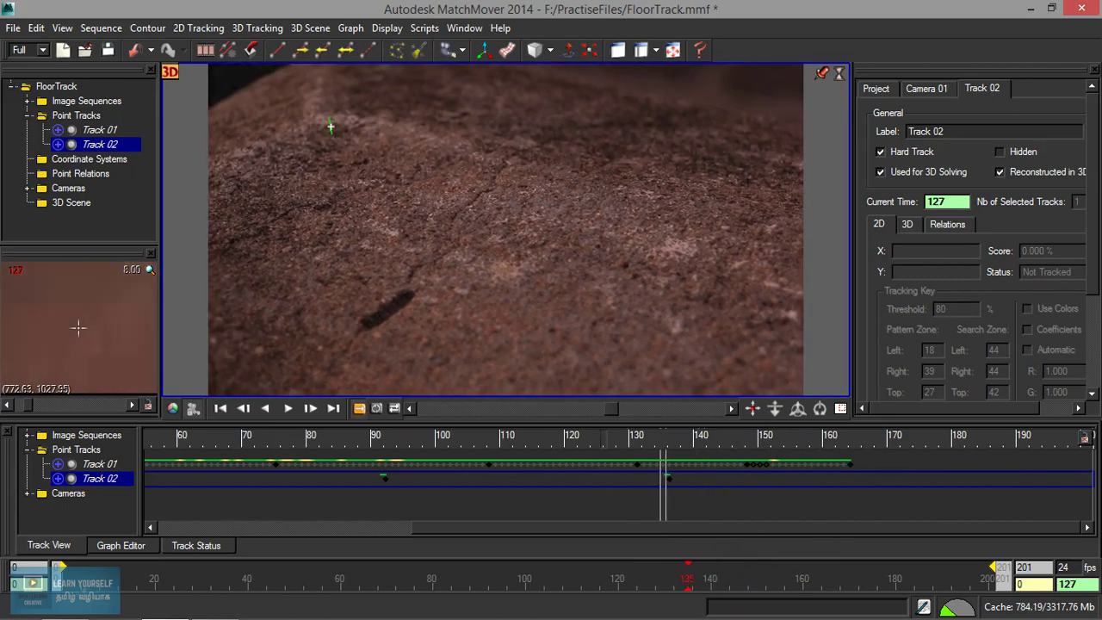
pyautogui.press('space')
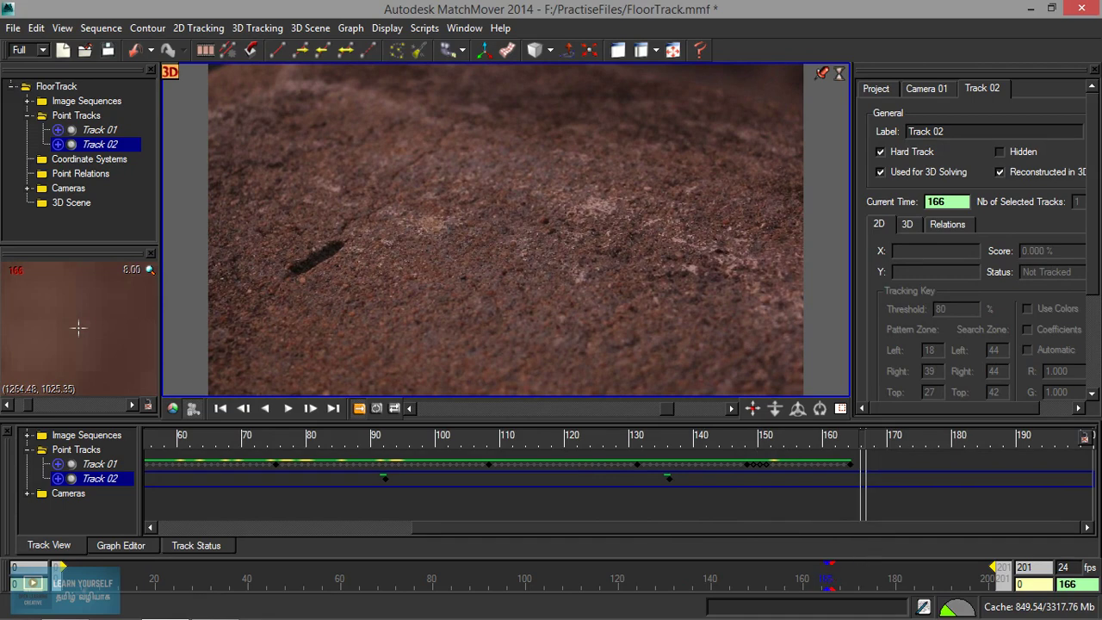
pyautogui.moveTo(829, 579)
pyautogui.mouseDown()
pyautogui.moveTo(797, 578)
pyautogui.moveTo(807, 578)
pyautogui.mouseUp()
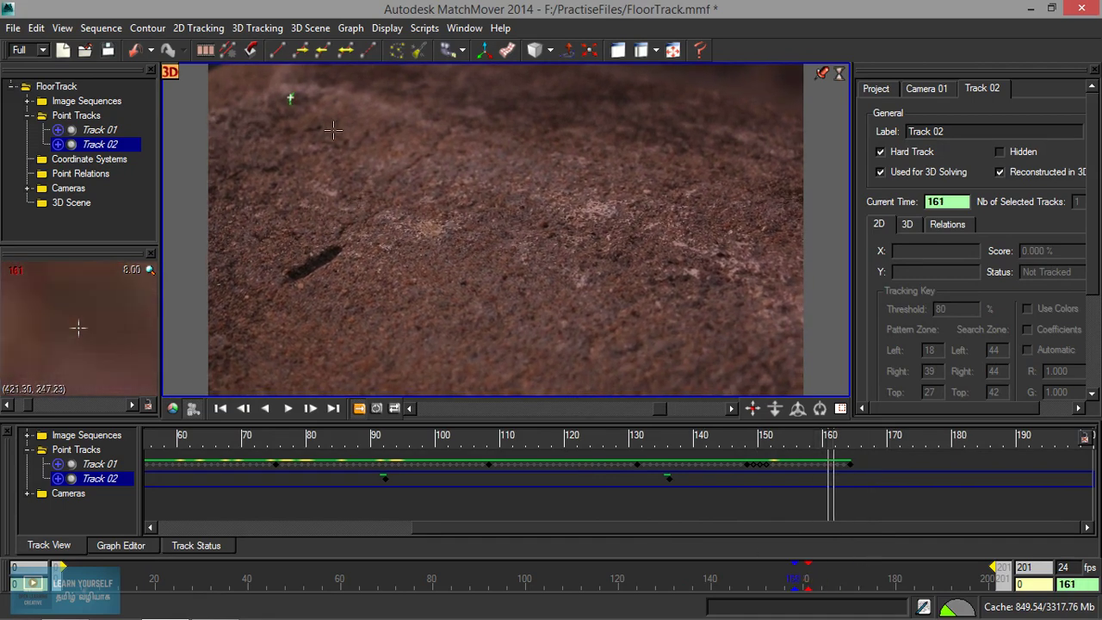
pyautogui.moveTo(331, 129); pyautogui.dragTo(320, 127)
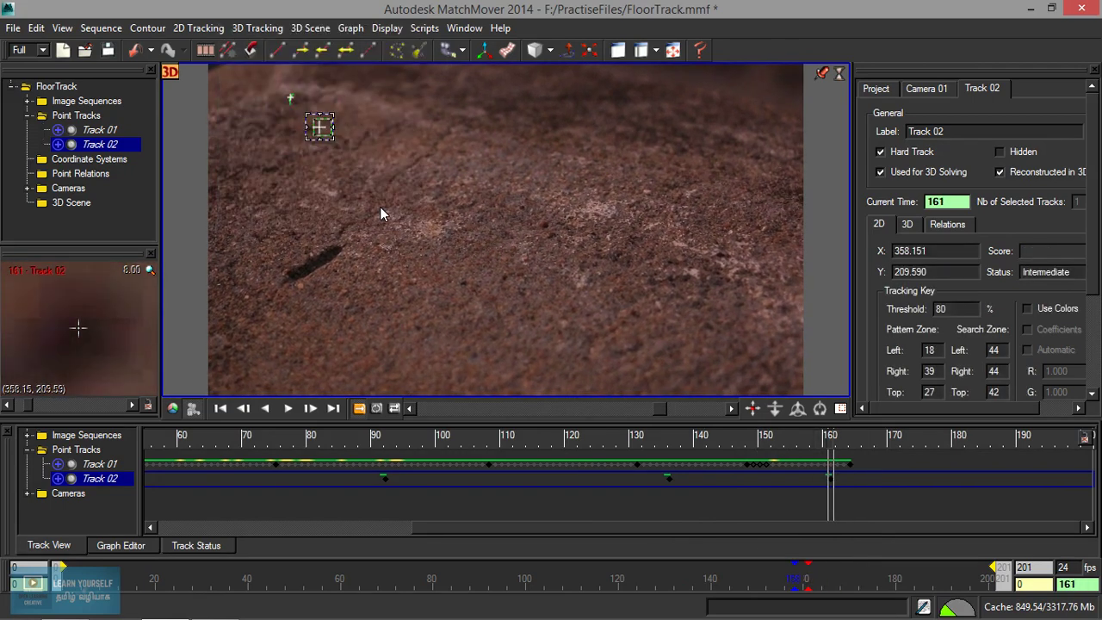
# Place a Track 02 key on the rock spot at the last frame, 201, and track it bidirectionally.
pyautogui.press('Right')
pyautogui.press('Right')
pyautogui.press('Right')
pyautogui.press('Right')
pyautogui.press('Right')
pyautogui.press('Right')
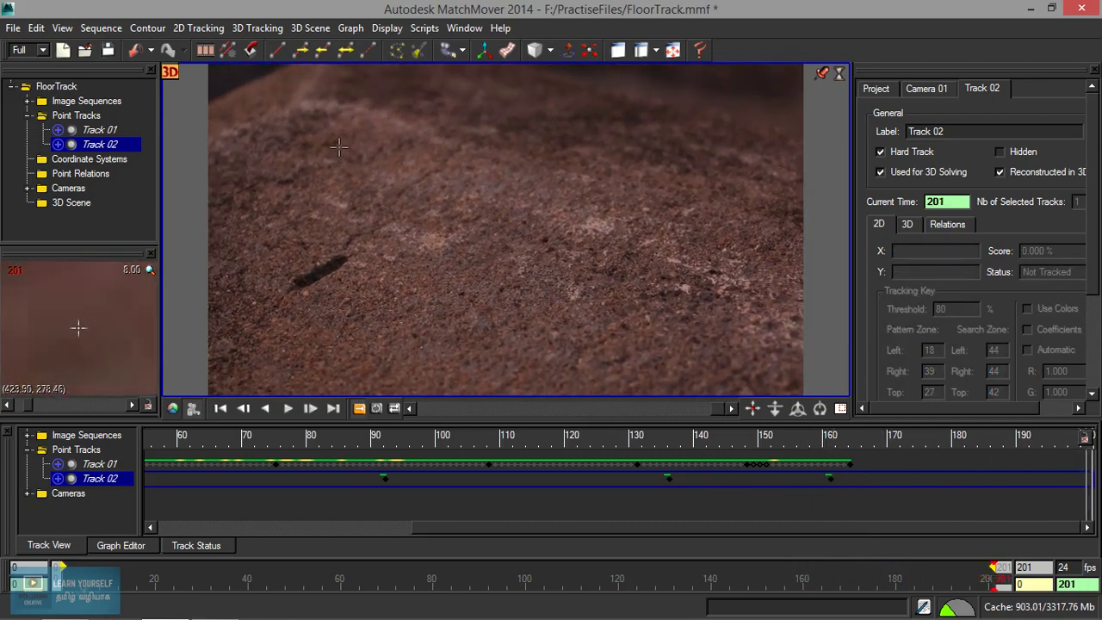
pyautogui.moveTo(335, 142); pyautogui.dragTo(335, 141)
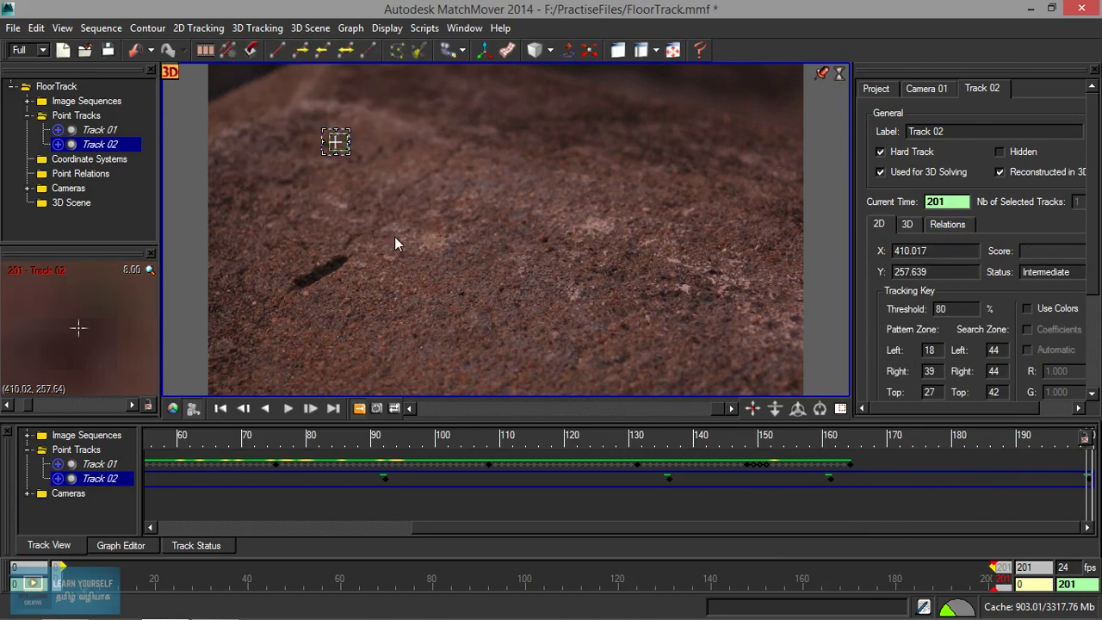
pyautogui.click(347, 52)
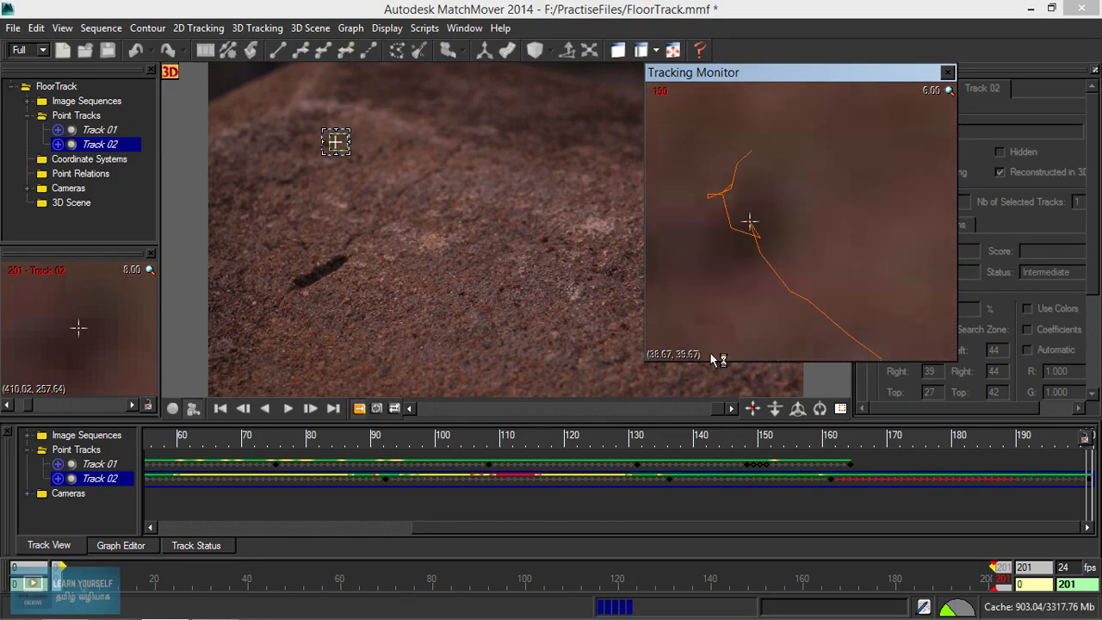
# Place a corrective Track 02 key on the rock spot at frame 112 and run bidirectional tracking again.
pyautogui.moveTo(612, 579)
pyautogui.mouseDown()
pyautogui.moveTo(456, 579)
pyautogui.moveTo(618, 578)
pyautogui.moveTo(474, 579)
pyautogui.moveTo(604, 578)
pyautogui.moveTo(581, 578)
pyautogui.mouseUp()
pyautogui.moveTo(378, 182); pyautogui.dragTo(377, 181)
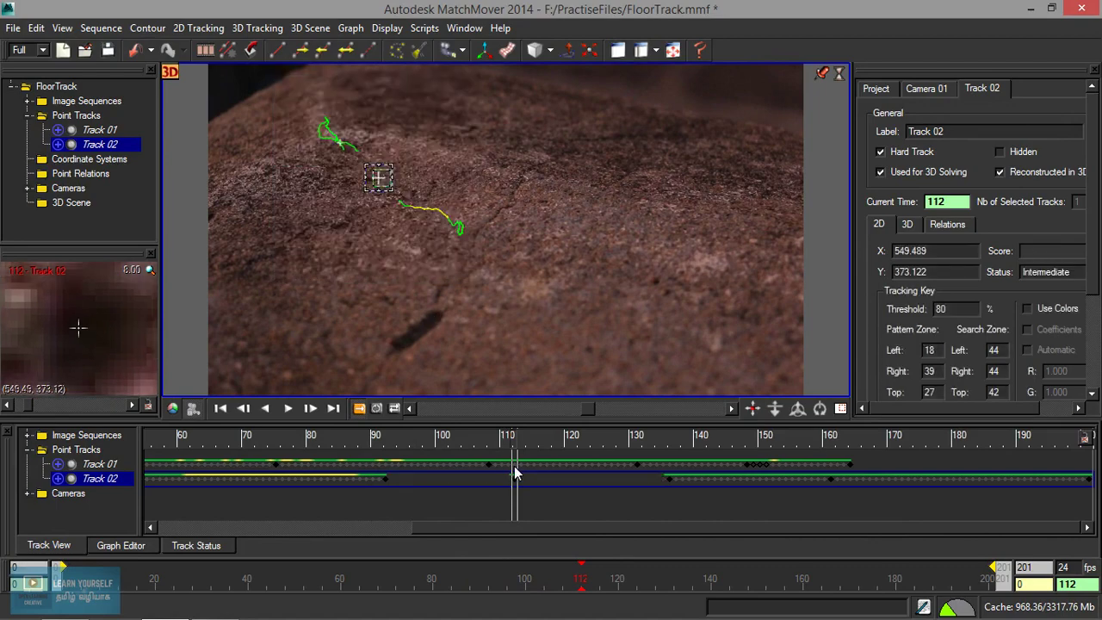
pyautogui.click(346, 52)
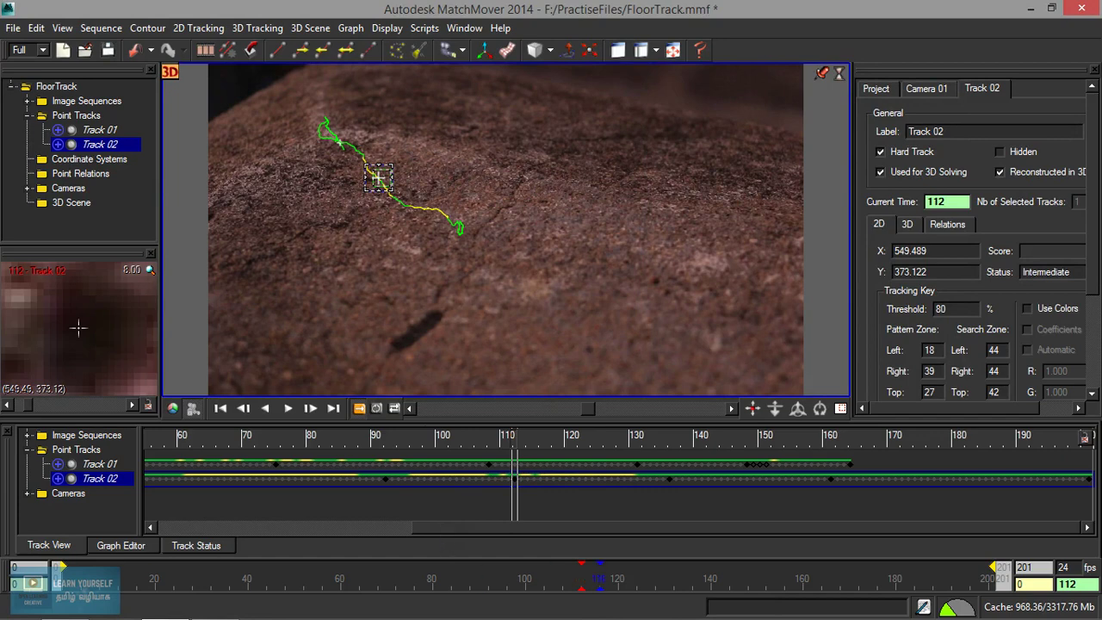
# Examine Track 02's position frame by frame from frame 112 back to around frame 100.
pyautogui.press('Left')
pyautogui.press('Left')
pyautogui.press('Left')
pyautogui.press('Left')
pyautogui.press('Left')
pyautogui.press('Left')
pyautogui.press('Left')
pyautogui.press('Left')
pyautogui.press('Left')
pyautogui.press('Left')
pyautogui.press('Left')
pyautogui.press('Left')
pyautogui.press('Left')
pyautogui.press('Right')
pyautogui.press('Right')
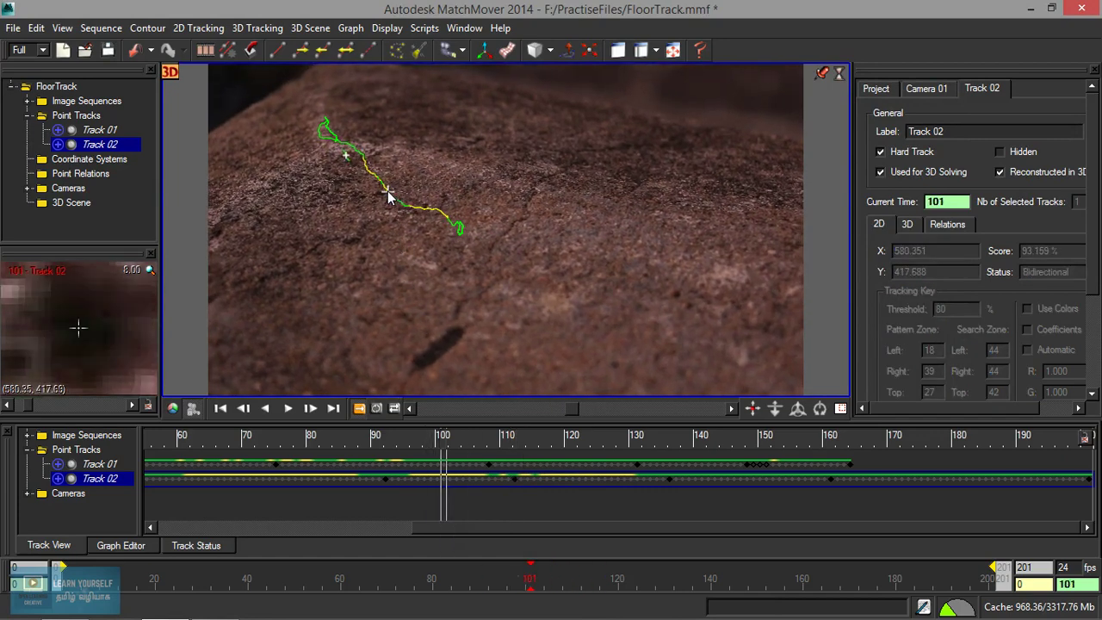
# Place corrective Track 02 keys on the rock spot at frames 101 and 121, tracking bidirectionally after each.
pyautogui.moveTo(387, 196); pyautogui.dragTo(389, 193)
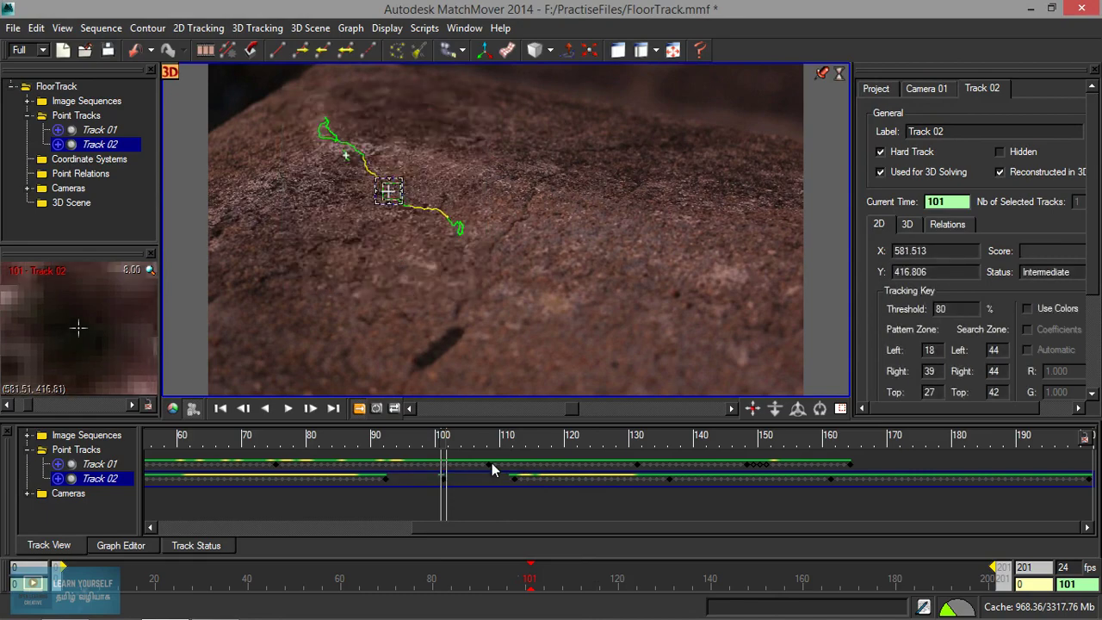
pyautogui.click(345, 51)
pyautogui.moveTo(463, 436); pyautogui.dragTo(572, 436)
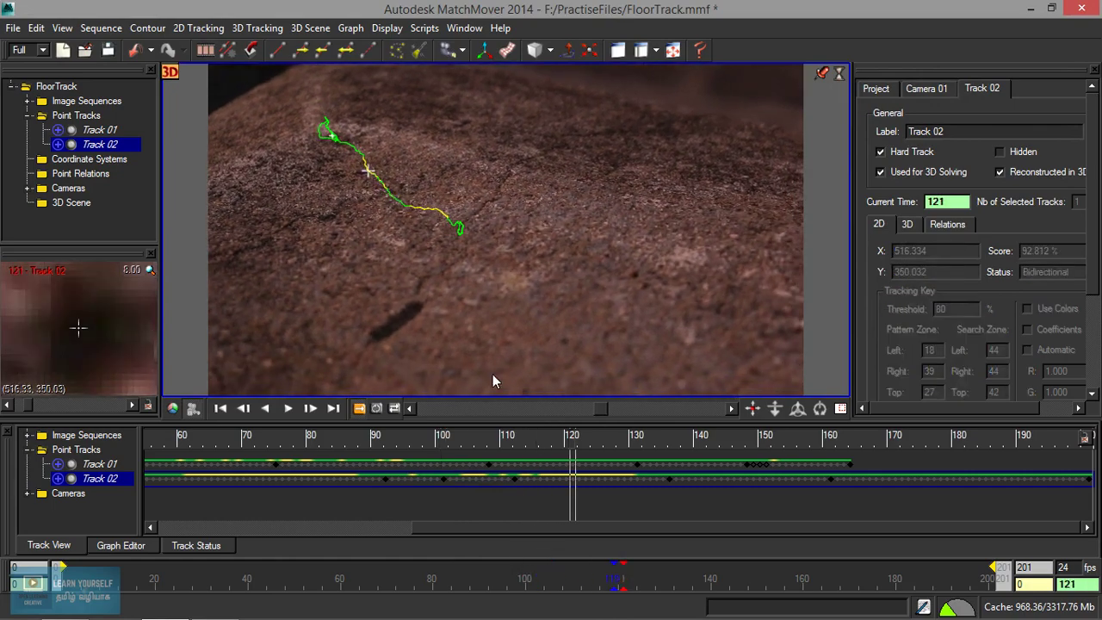
pyautogui.moveTo(369, 170); pyautogui.dragTo(370, 170)
pyautogui.click(348, 51)
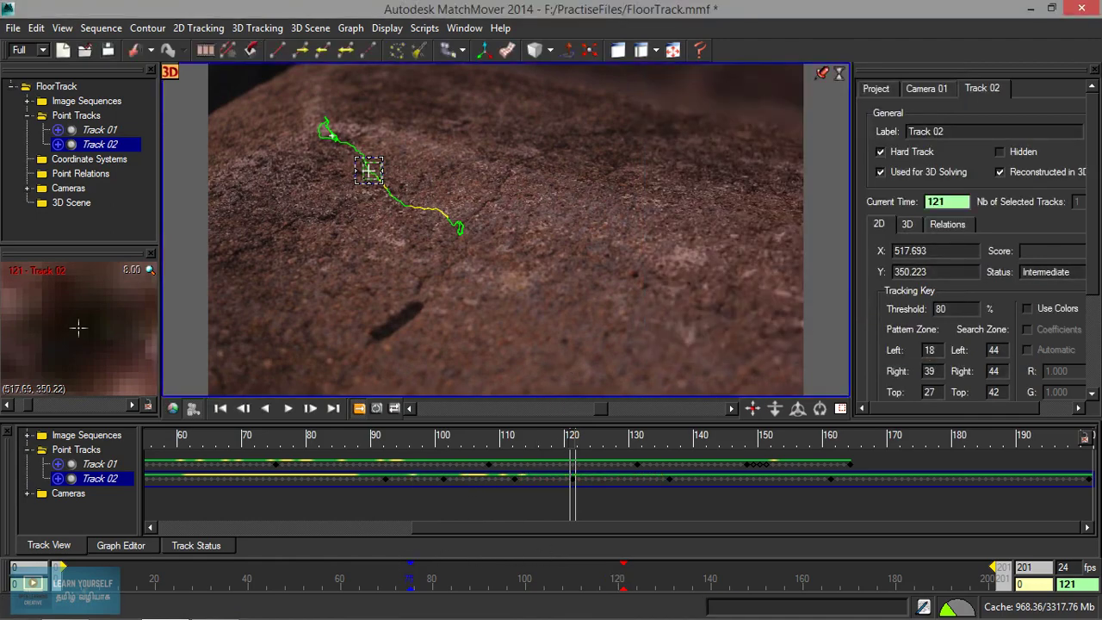
# Correct Track 02's position on the rock spot at frames 70 and 85, rerunning bidirectional tracking after each key.
pyautogui.moveTo(409, 578); pyautogui.dragTo(386, 579)
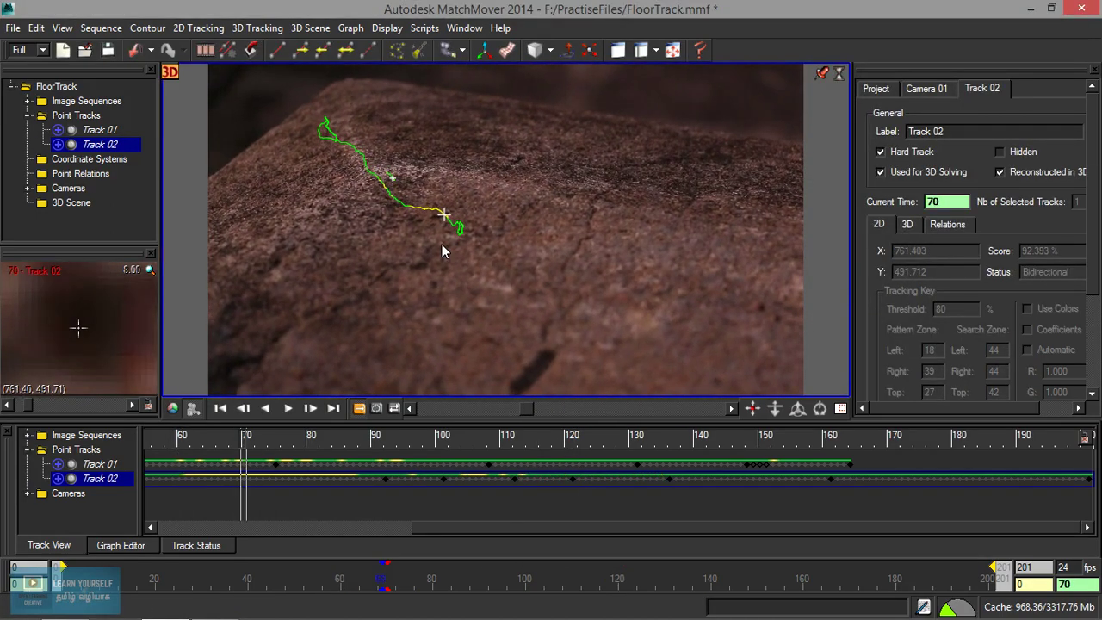
pyautogui.moveTo(453, 221); pyautogui.dragTo(445, 214)
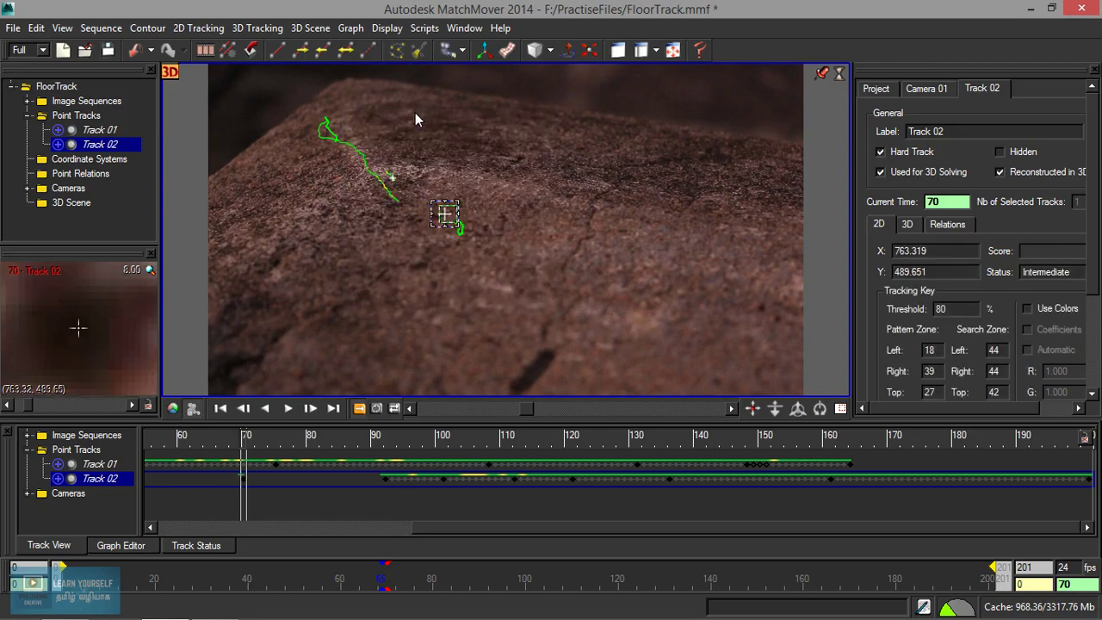
pyautogui.click(340, 49)
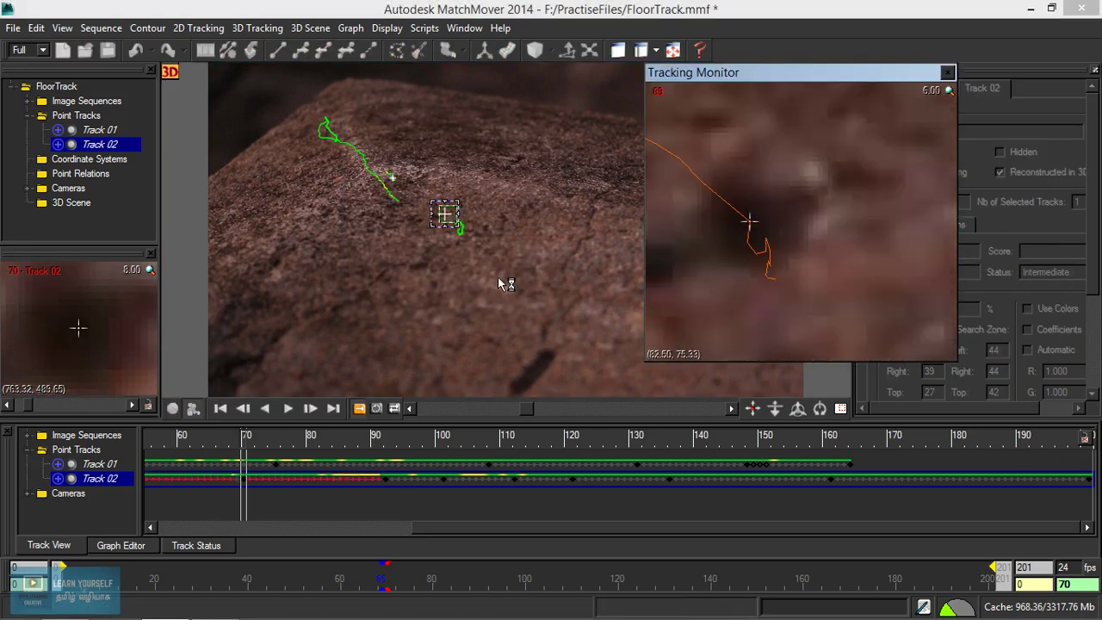
pyautogui.moveTo(345, 578); pyautogui.dragTo(457, 576)
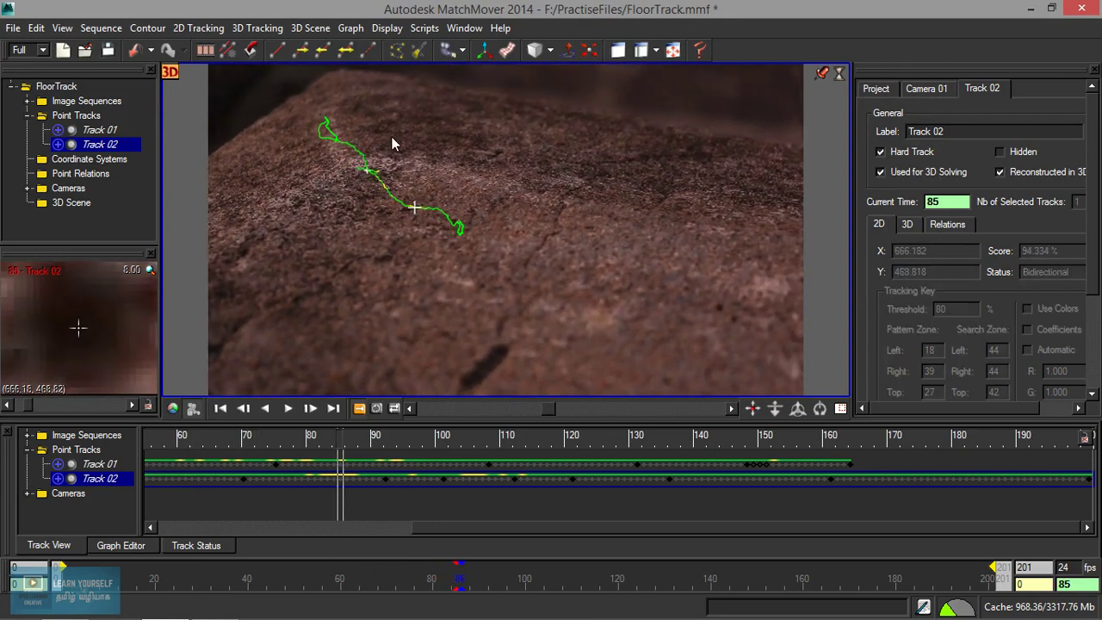
pyautogui.moveTo(416, 211); pyautogui.dragTo(415, 208)
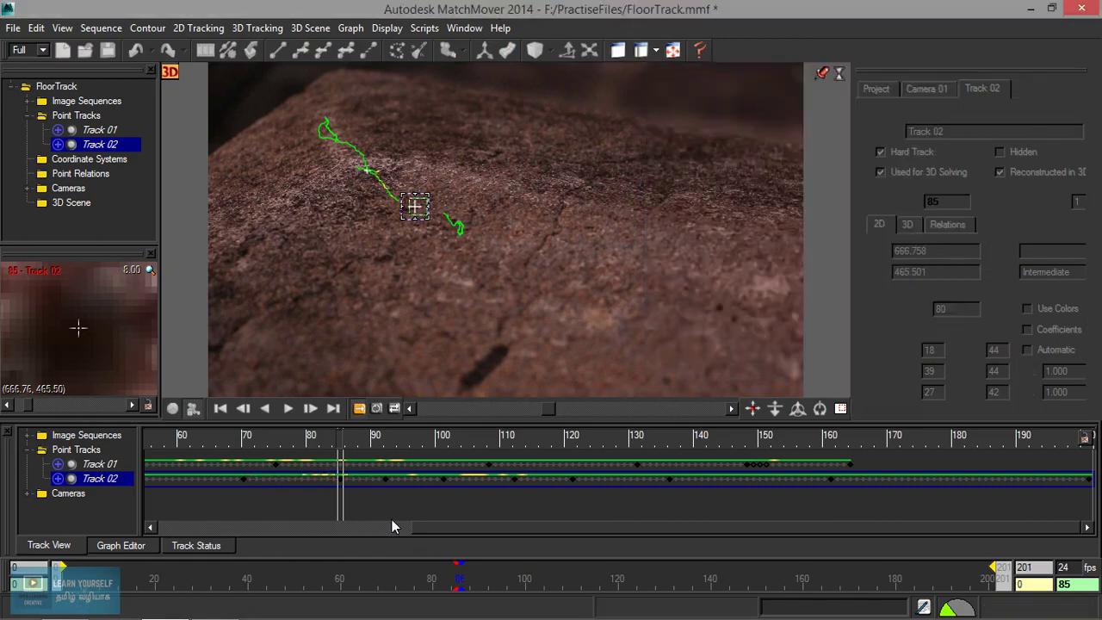
# Place a corrective Track 02 key on the rock spot at frame 106 and track it bidirectionally.
pyautogui.moveTo(344, 578); pyautogui.dragTo(553, 578)
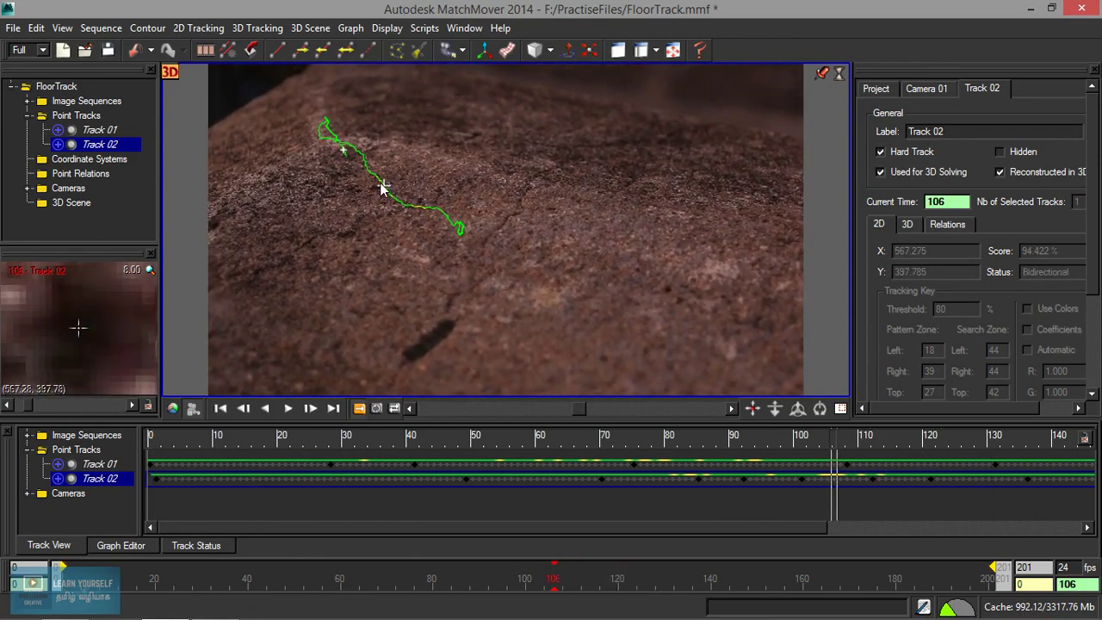
pyautogui.moveTo(382, 188); pyautogui.dragTo(365, 185)
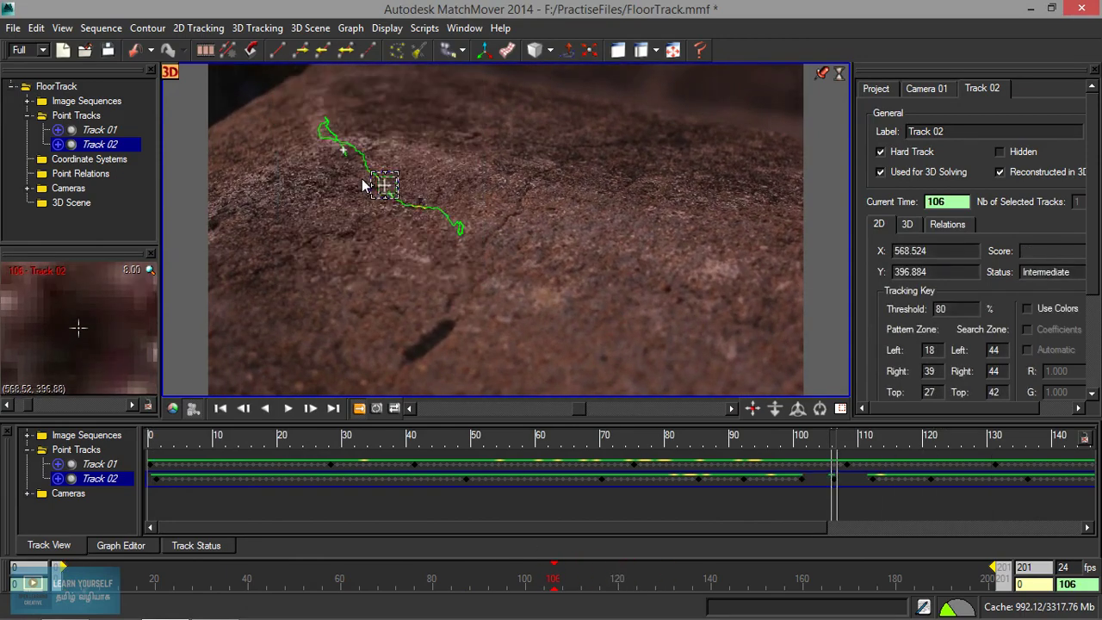
pyautogui.click(352, 49)
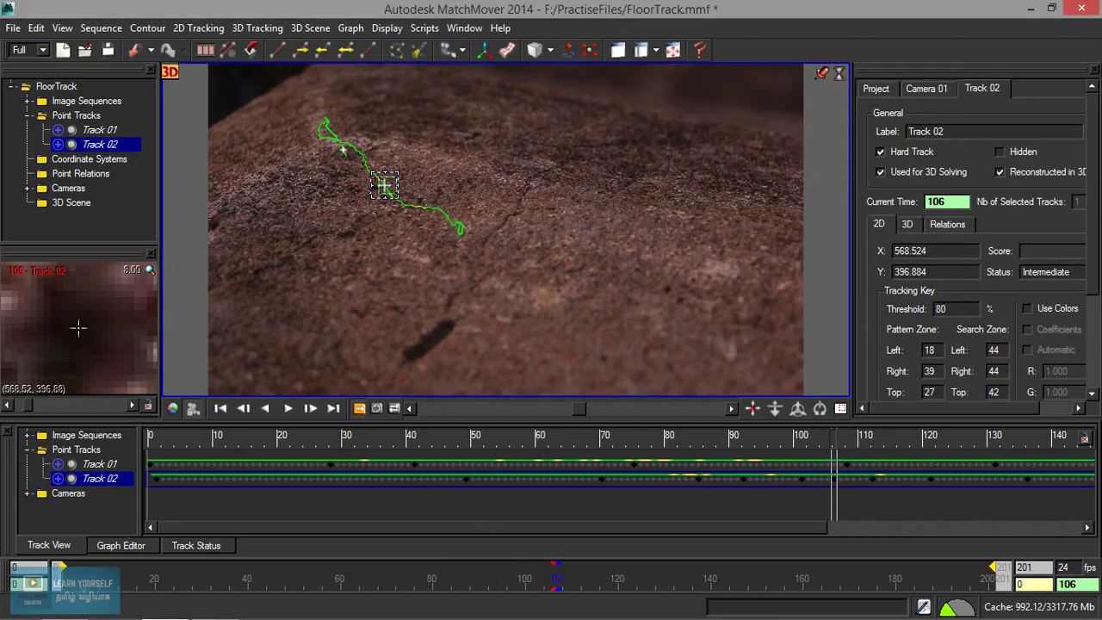
# Create a point track at frame 0 on the dark hole's upper tip, with a pattern zone of 40 left and right, 42 top.
pyautogui.moveTo(556, 575); pyautogui.dragTo(62, 577)
pyautogui.press('Home')
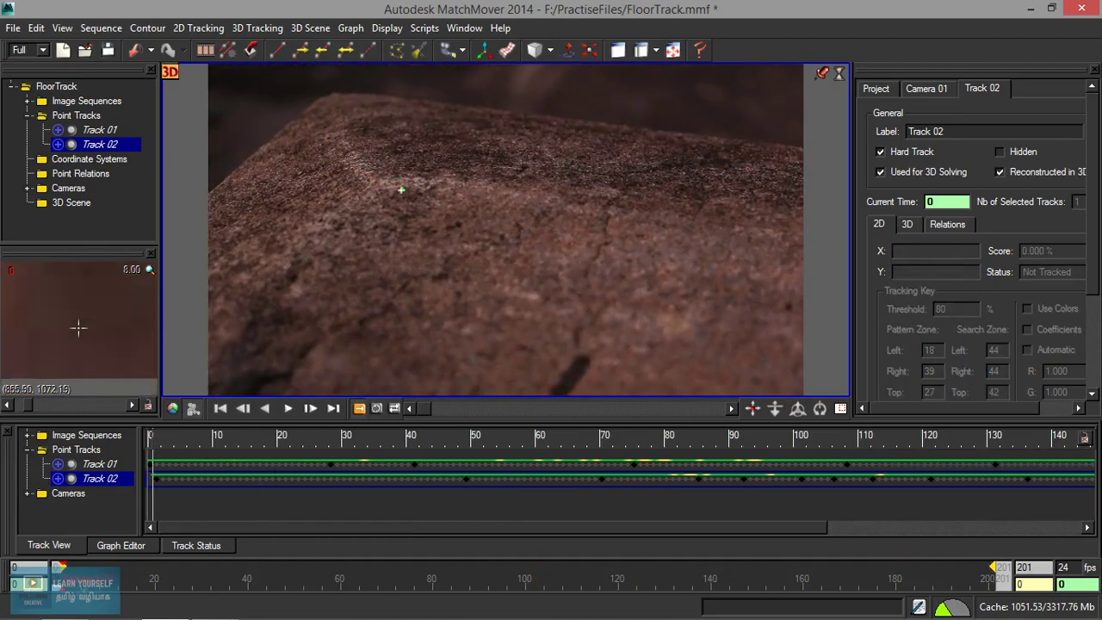
pyautogui.rightClick(585, 355)
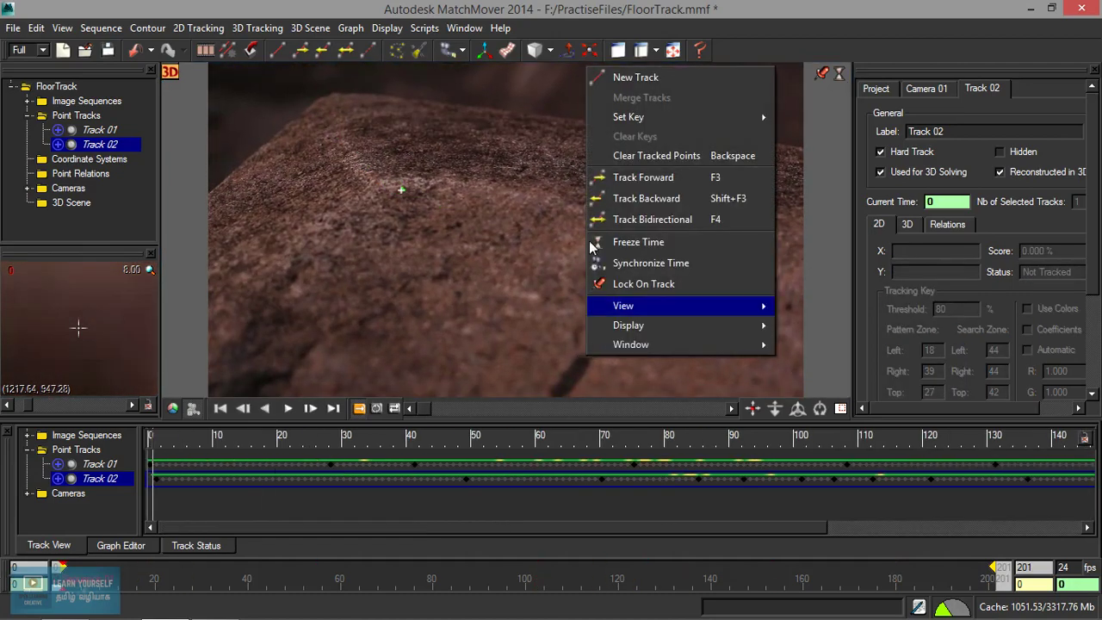
pyautogui.click(648, 78)
pyautogui.moveTo(582, 362); pyautogui.dragTo(587, 356)
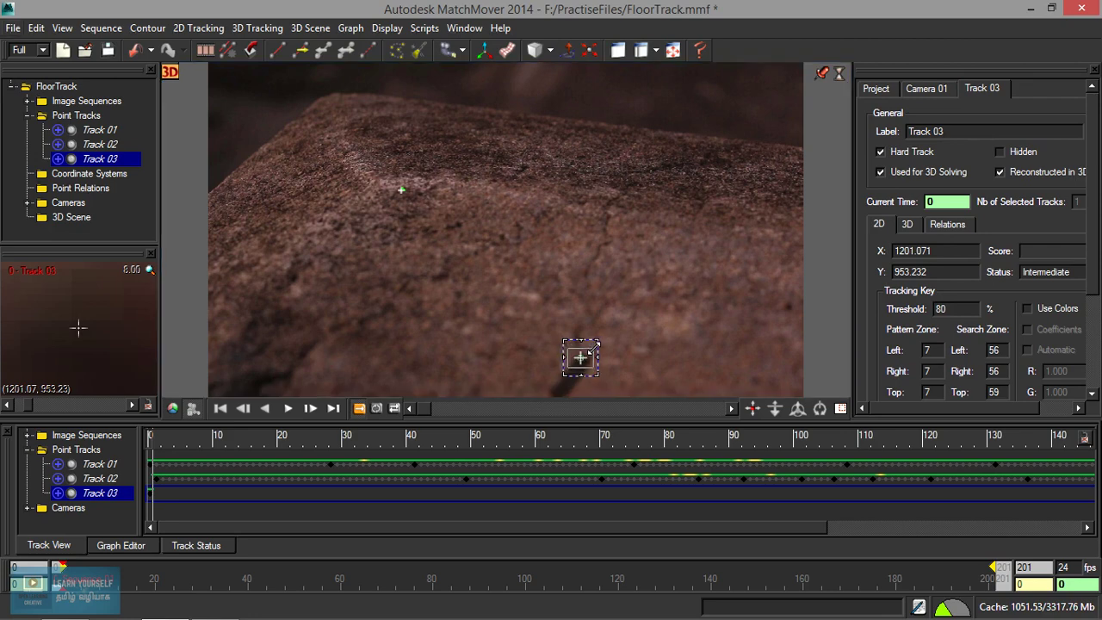
pyautogui.click(589, 346)
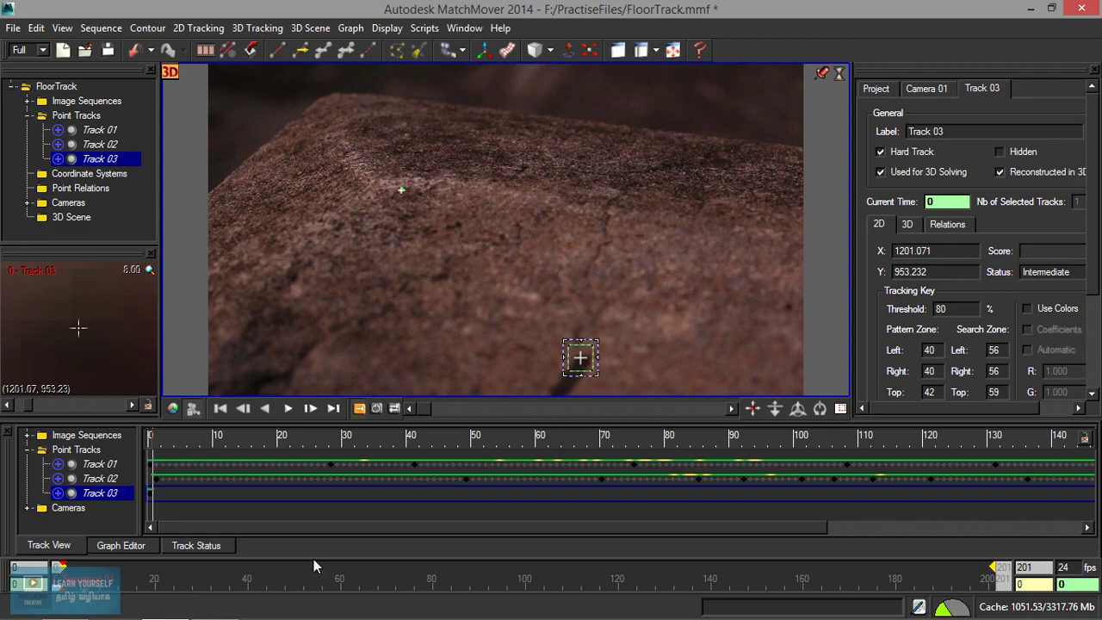
# Place Track 03 keys on the dark hole's upper tip at frames 28 and 59.
pyautogui.moveTo(155, 578); pyautogui.dragTo(193, 578)
pyautogui.moveTo(577, 363); pyautogui.dragTo(576, 361)
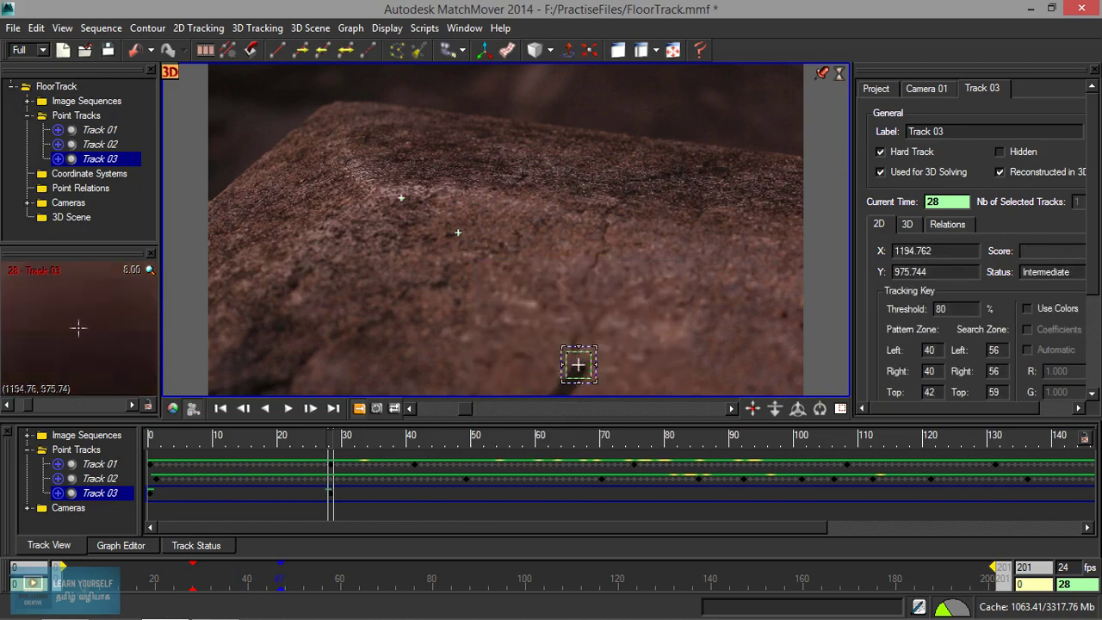
pyautogui.moveTo(266, 578); pyautogui.dragTo(337, 578)
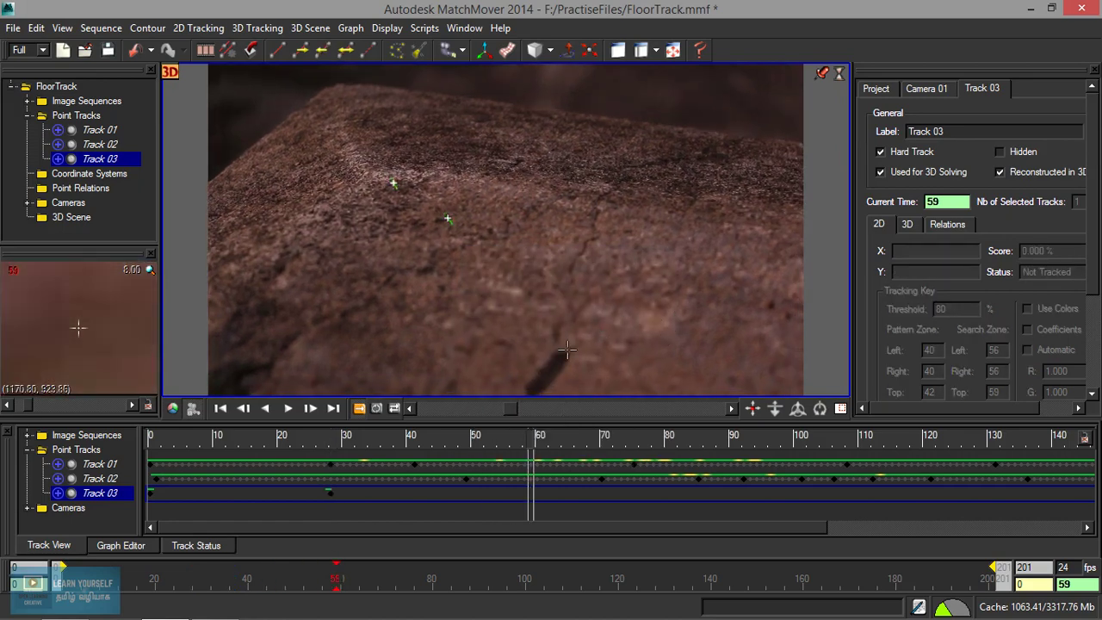
pyautogui.moveTo(556, 352); pyautogui.dragTo(557, 351)
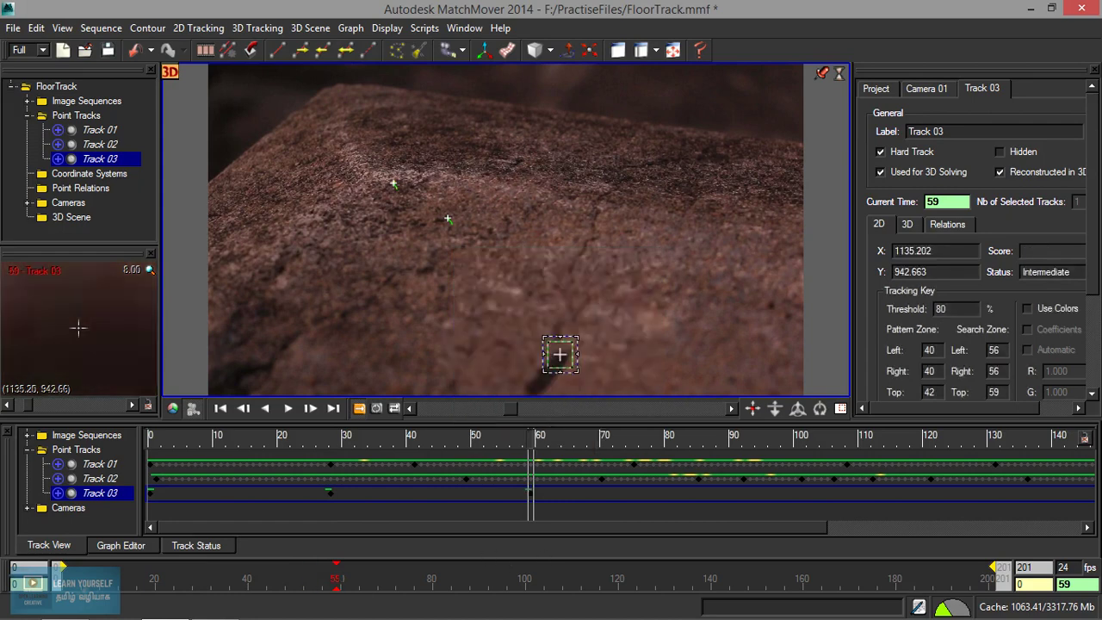
# Key Track 03 on the same tip of the dark hole at frames 92 and 129.
pyautogui.press('space')
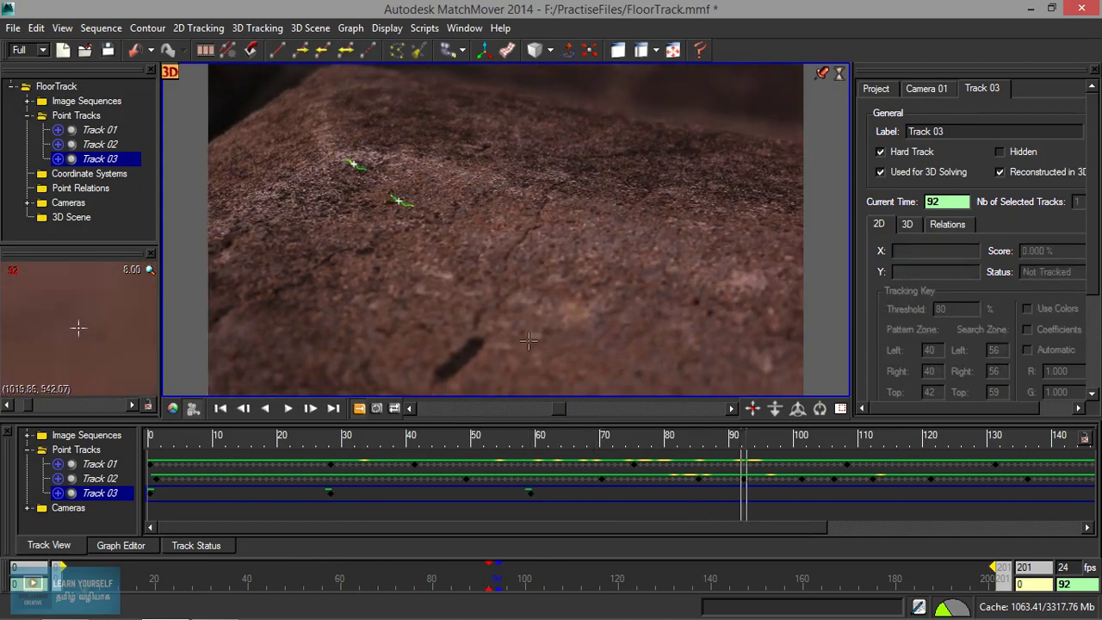
pyautogui.moveTo(469, 340); pyautogui.dragTo(472, 337)
pyautogui.press('space')
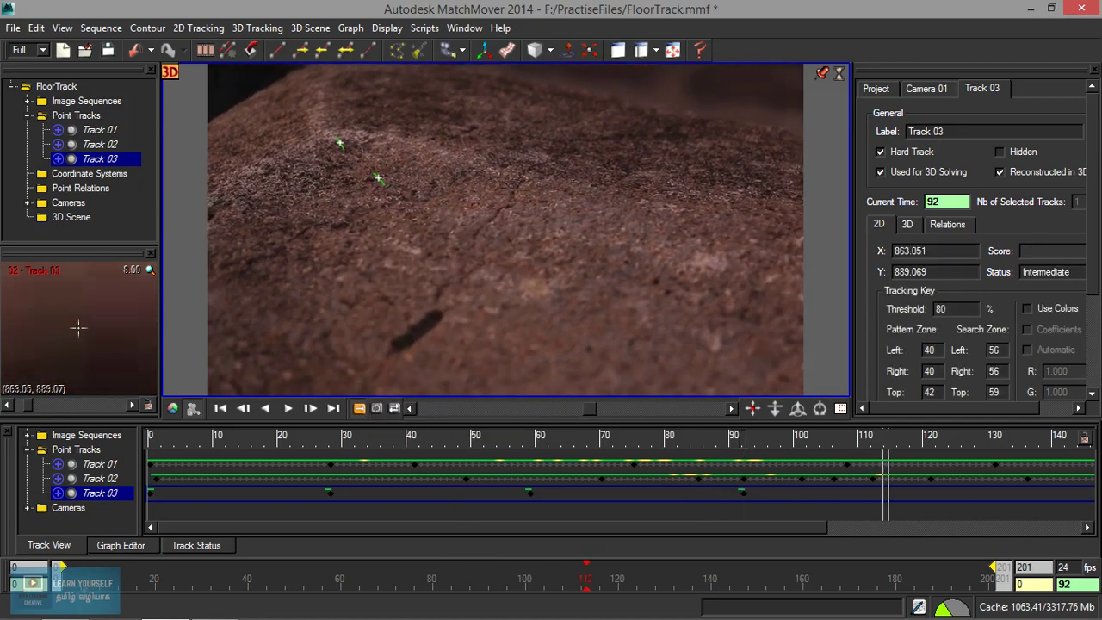
pyautogui.moveTo(405, 292); pyautogui.dragTo(406, 290)
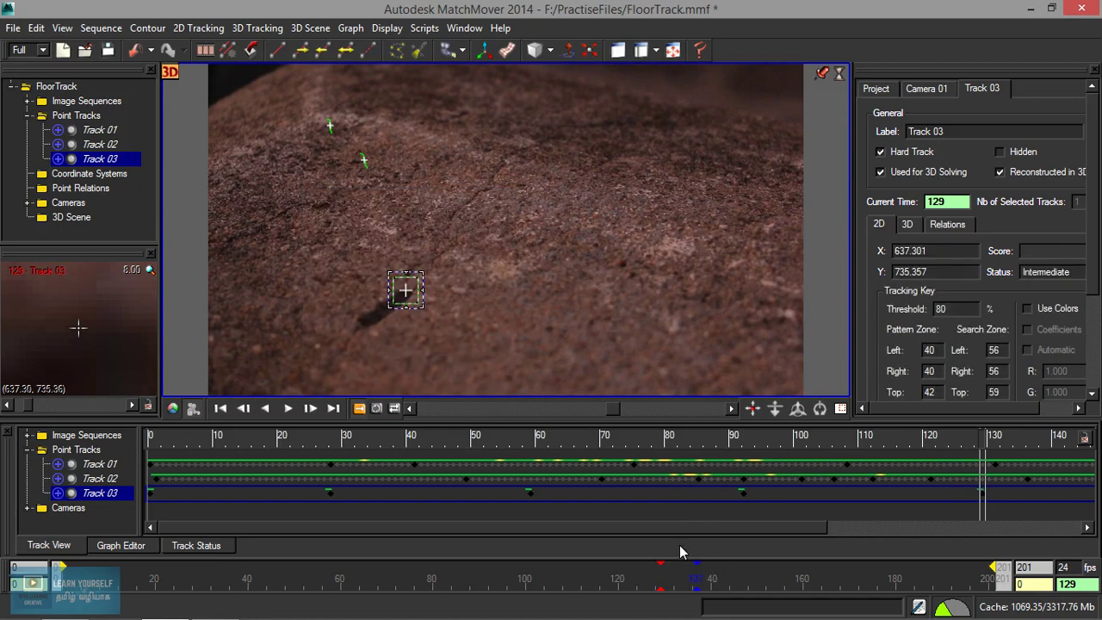
# Add Track 03 keys on the dark hole's upper tip at frames 158 and 185.
pyautogui.press('space')
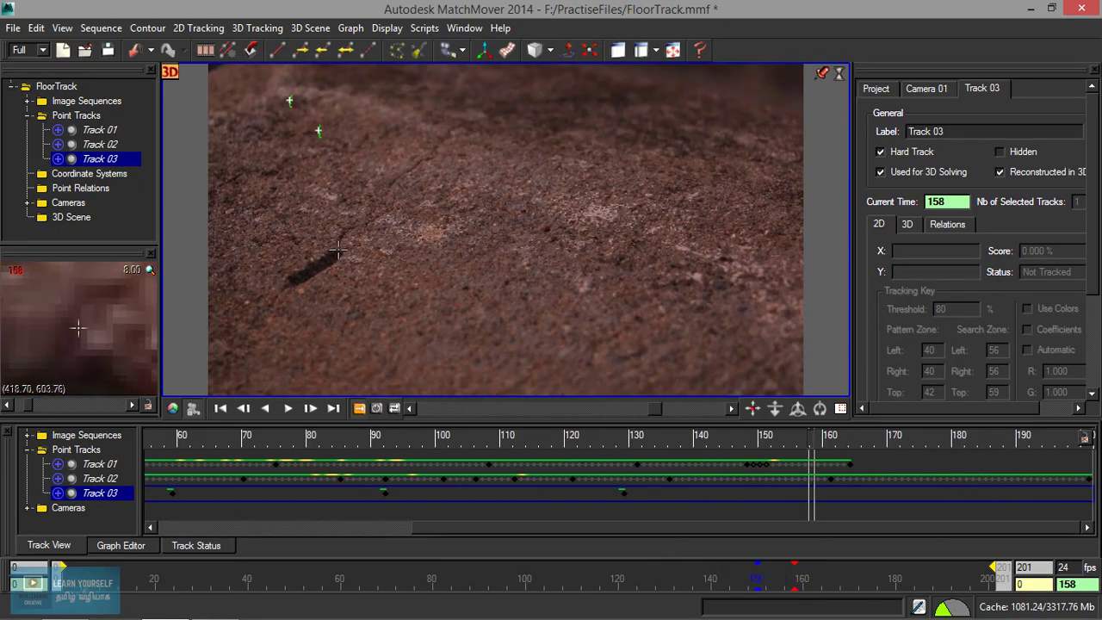
pyautogui.moveTo(337, 250); pyautogui.dragTo(336, 249)
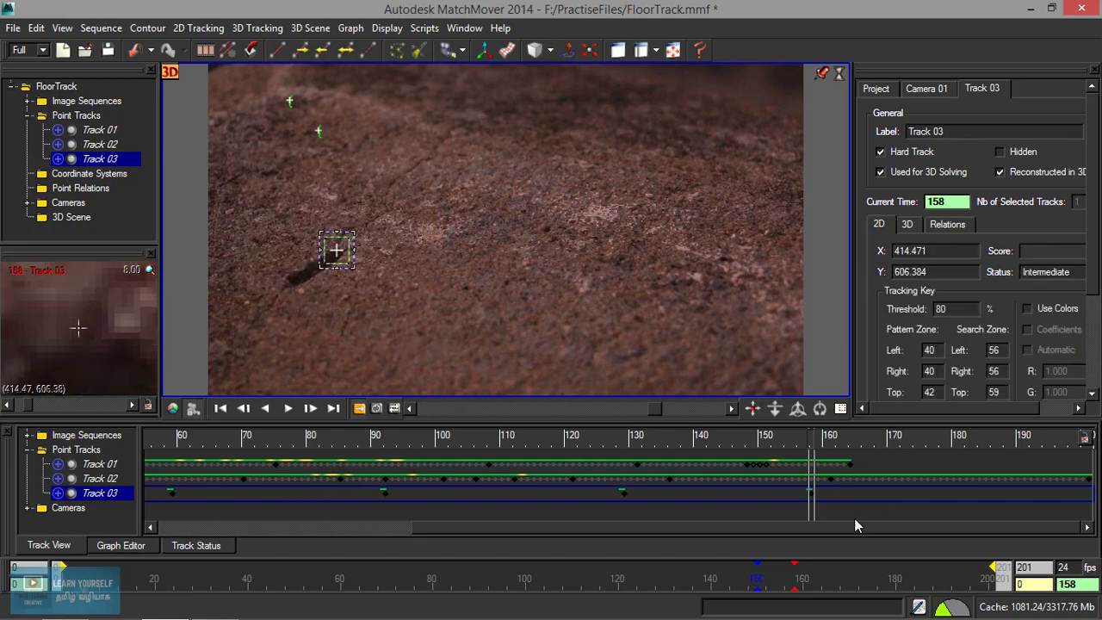
pyautogui.press('space')
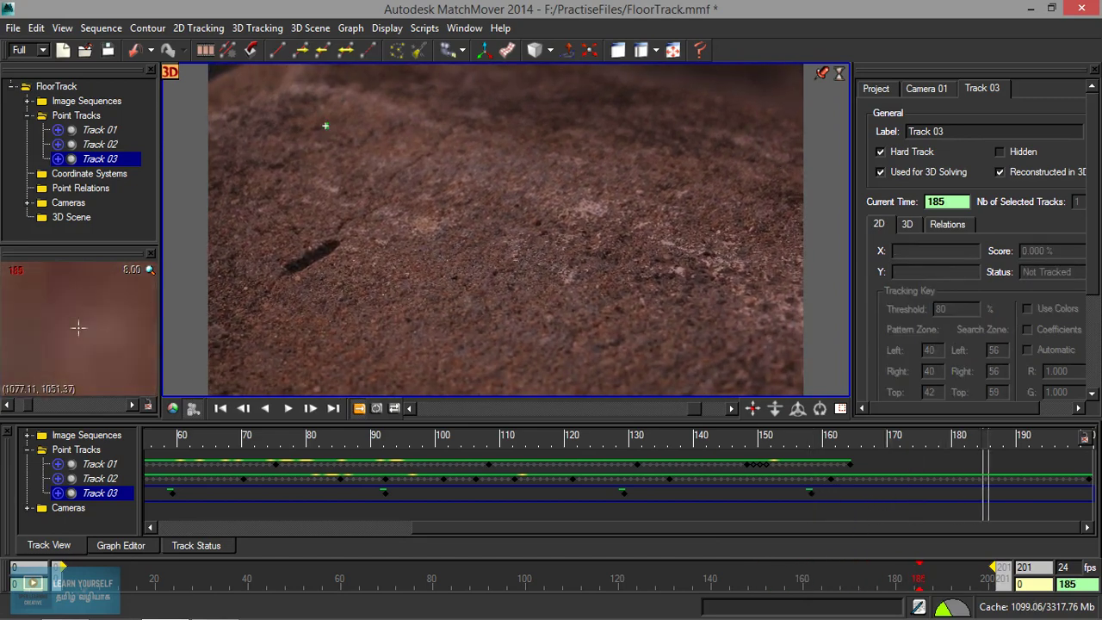
pyautogui.moveTo(332, 237); pyautogui.dragTo(330, 239)
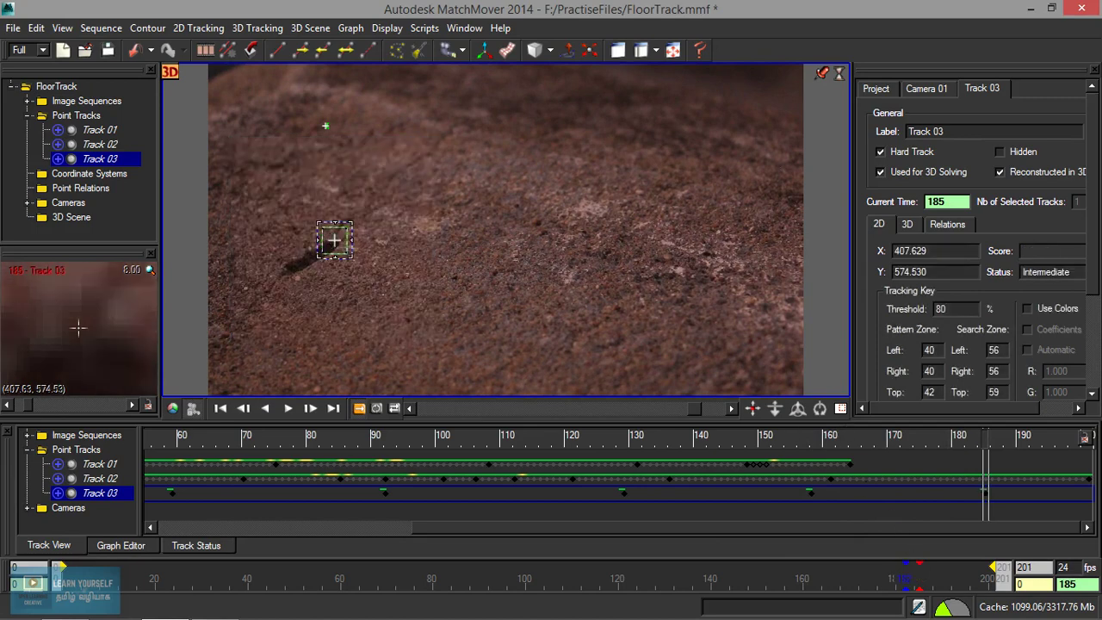
# Key Track 03 on the dark hole's tip at frame 201, track it bidirectionally and review the track across the sequence.
pyautogui.moveTo(955, 577); pyautogui.dragTo(1003, 576)
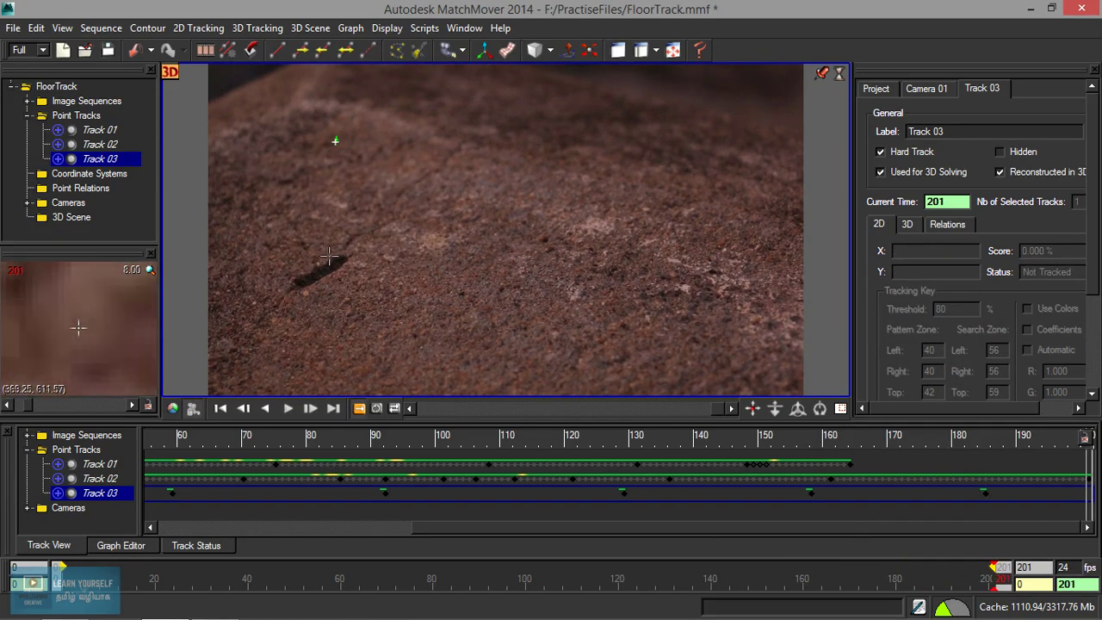
pyautogui.moveTo(338, 254); pyautogui.dragTo(336, 253)
pyautogui.click(344, 50)
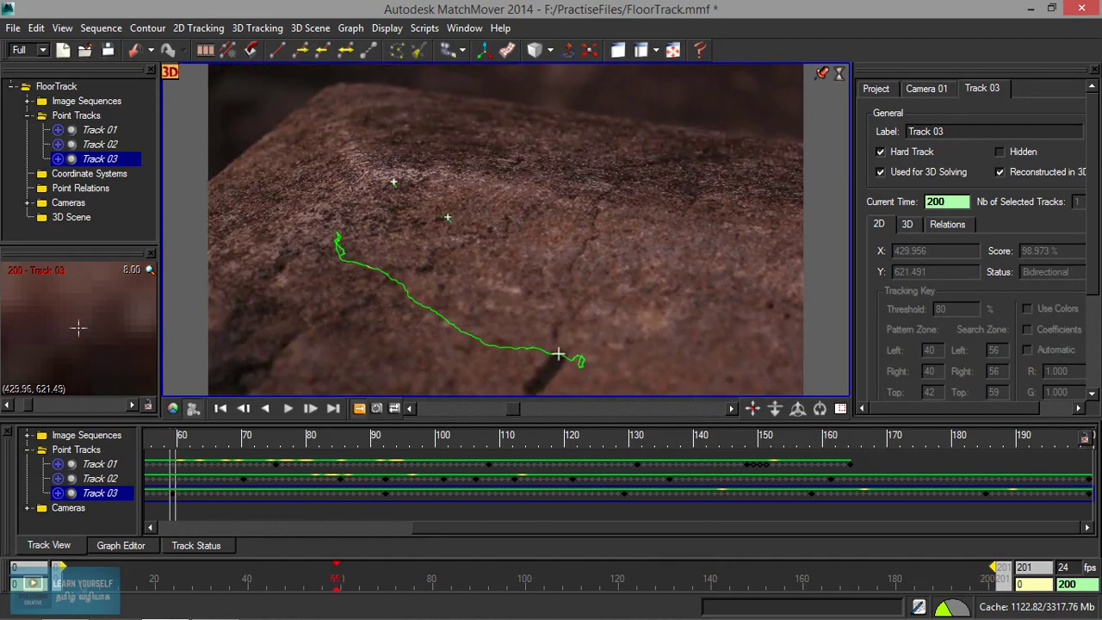
pyautogui.moveTo(59, 580); pyautogui.dragTo(1002, 579)
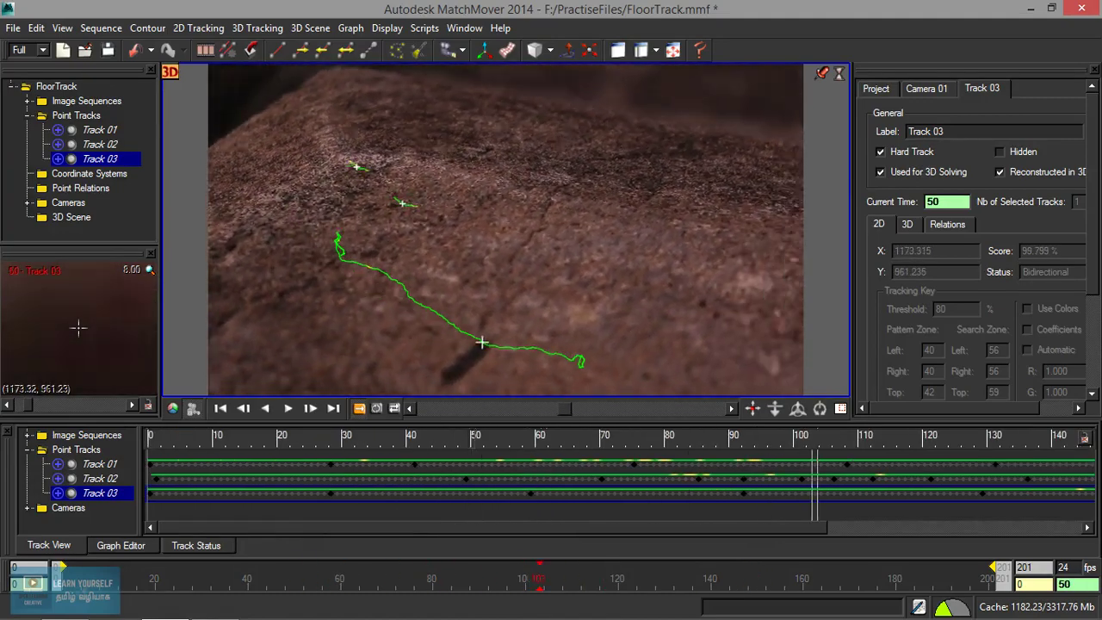
pyautogui.moveTo(545, 404); pyautogui.dragTo(584, 405)
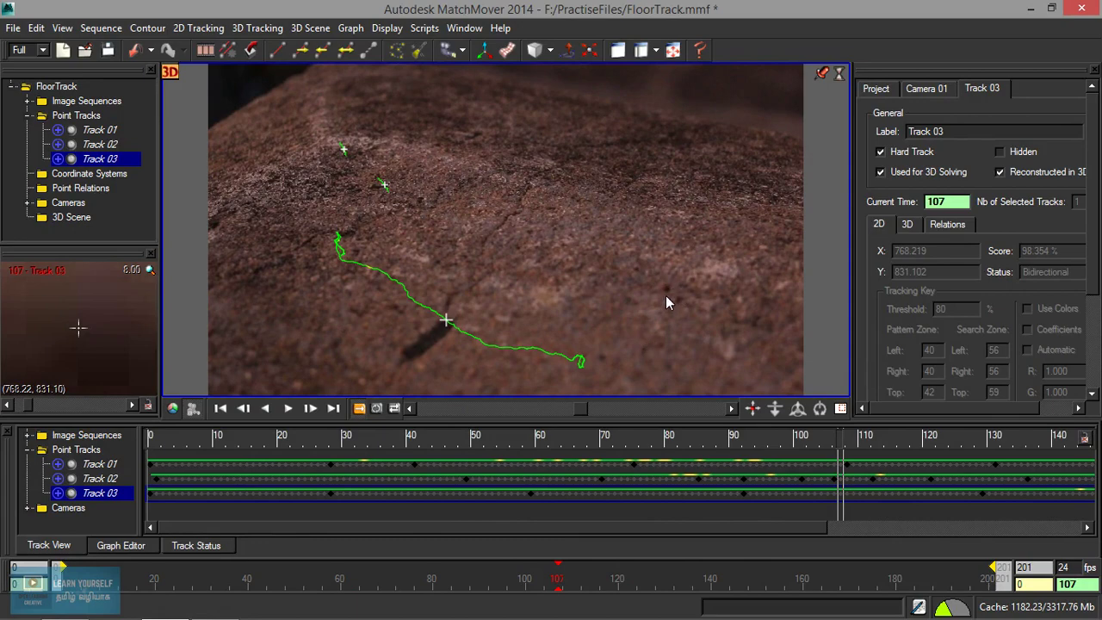
# Create a point track at frame 0 on the small dark spot near the image's right edge, with a pattern zone of 21 left and right, 28 top.
pyautogui.moveTo(581, 408); pyautogui.dragTo(422, 408)
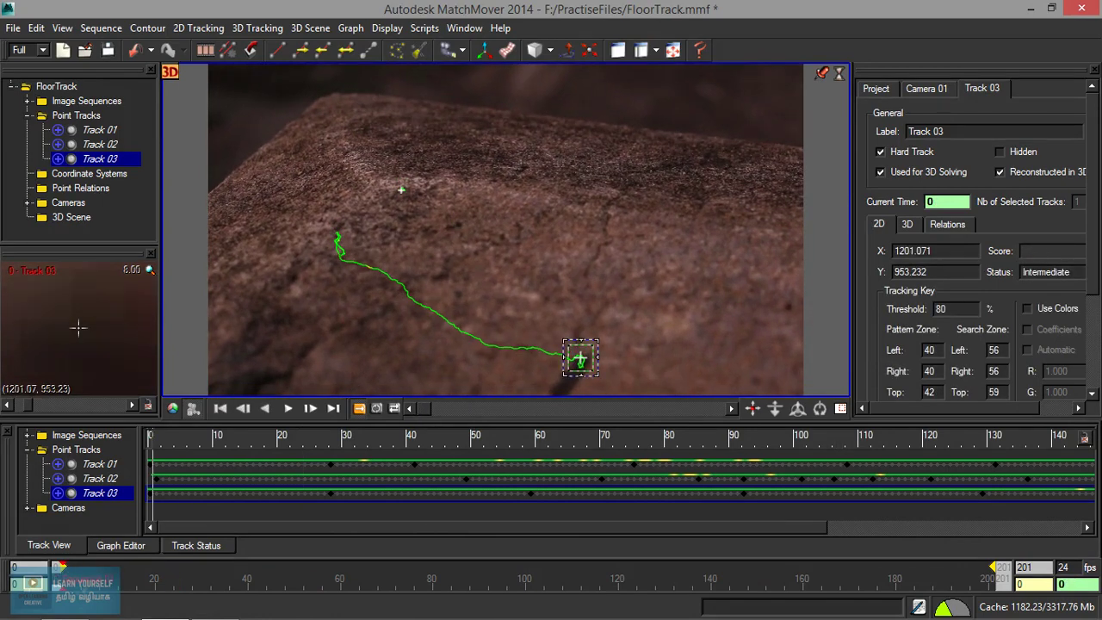
pyautogui.rightClick(789, 302)
pyautogui.click(814, 315)
pyautogui.moveTo(792, 305); pyautogui.dragTo(789, 307)
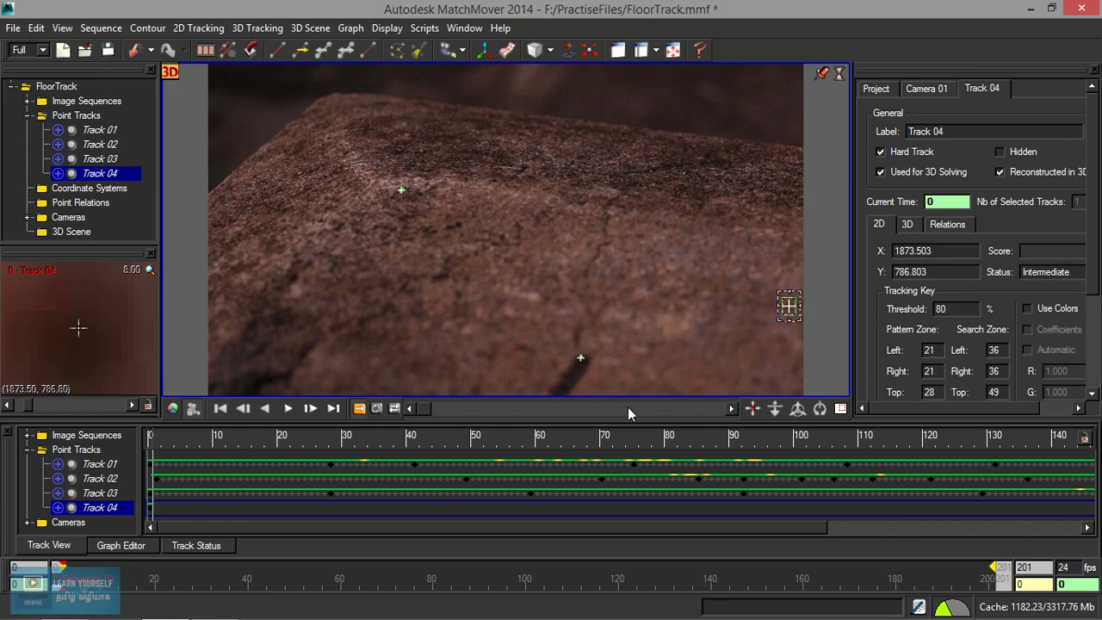
# Place Track 04 keys on the same small dark spot at frames 27 and 55.
pyautogui.moveTo(96, 579); pyautogui.dragTo(186, 578)
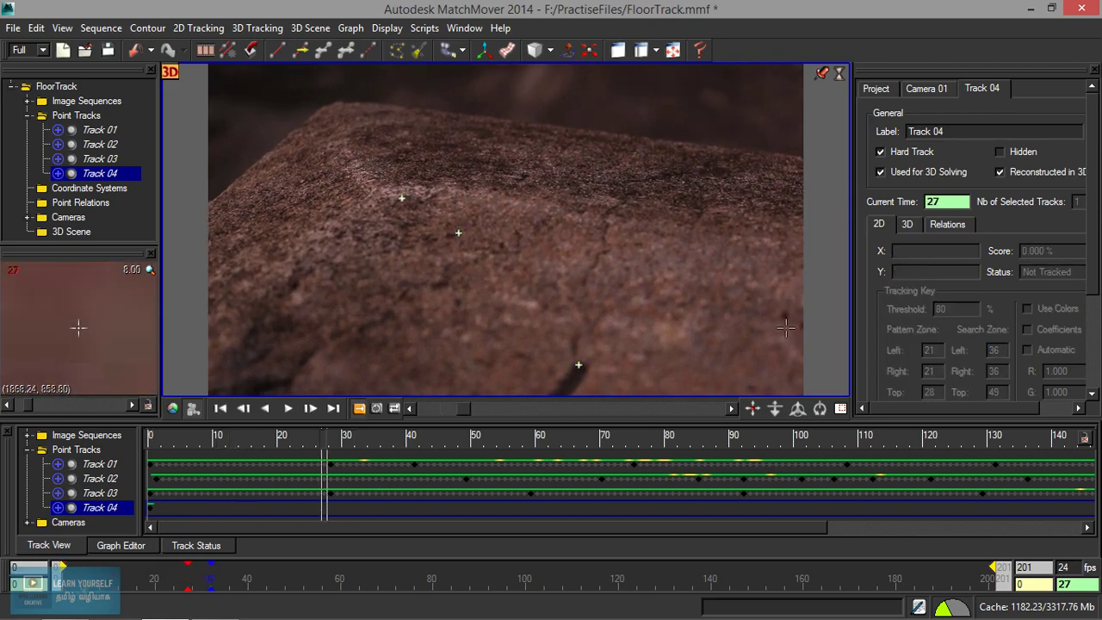
pyautogui.moveTo(783, 319); pyautogui.dragTo(785, 317)
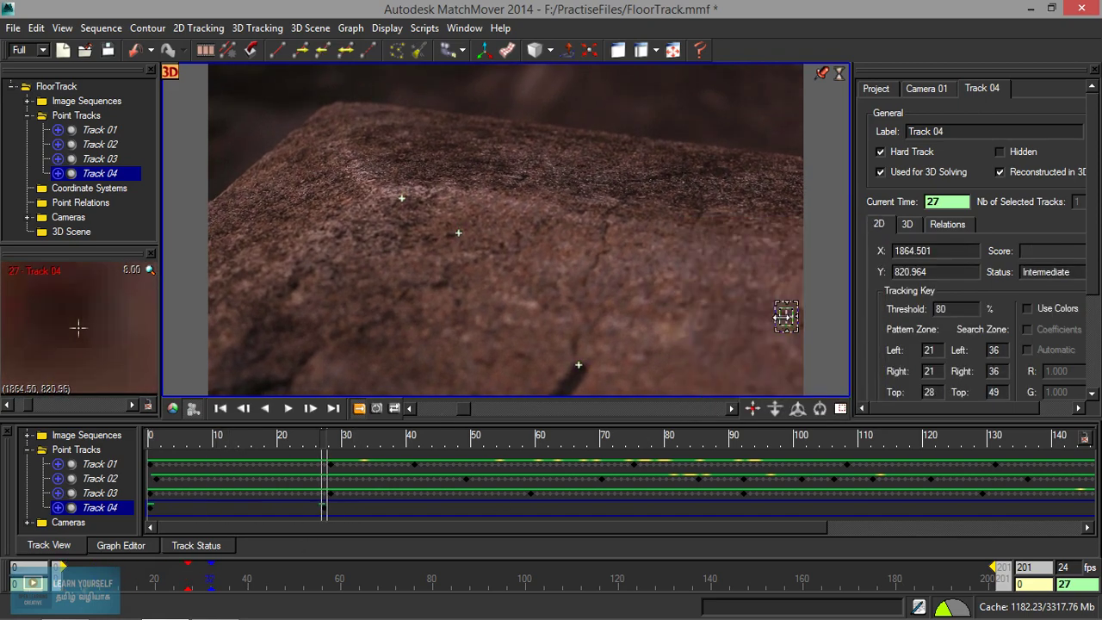
pyautogui.moveTo(247, 578); pyautogui.dragTo(317, 578)
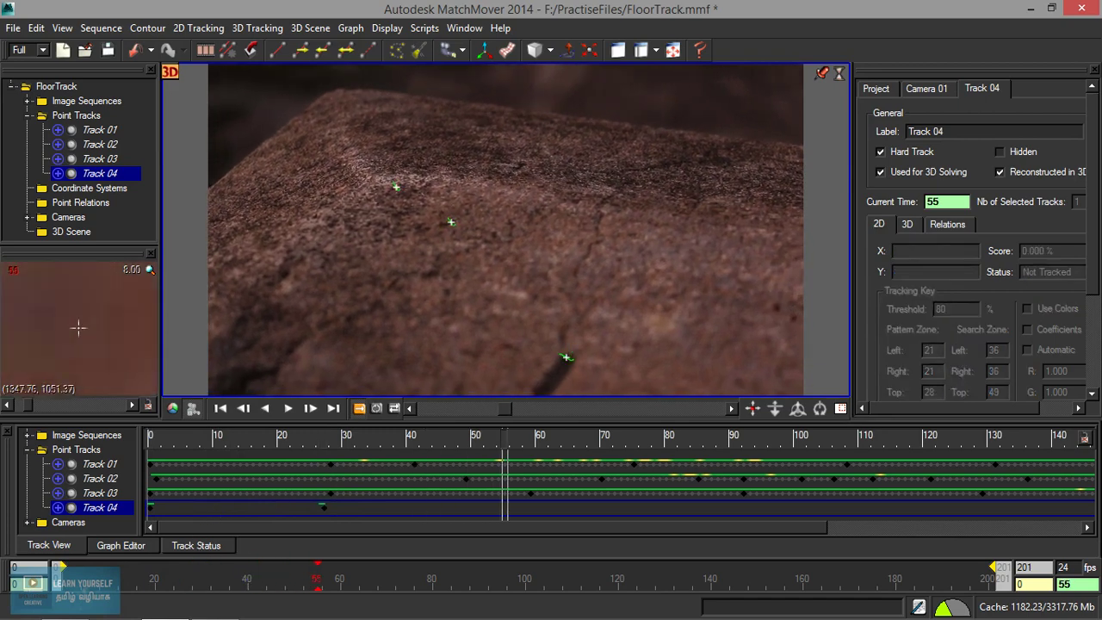
pyautogui.moveTo(778, 307); pyautogui.dragTo(778, 308)
pyautogui.press('space')
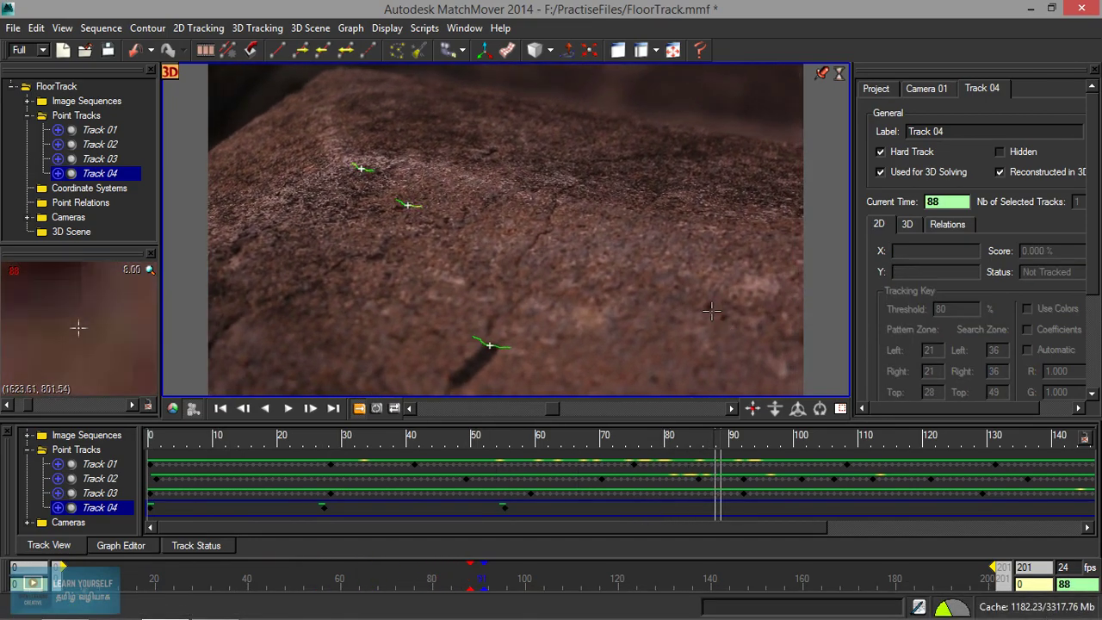
# Add Track 04 keys on the same small dark spot at frames 88 and 125.
pyautogui.moveTo(709, 307); pyautogui.dragTo(710, 308)
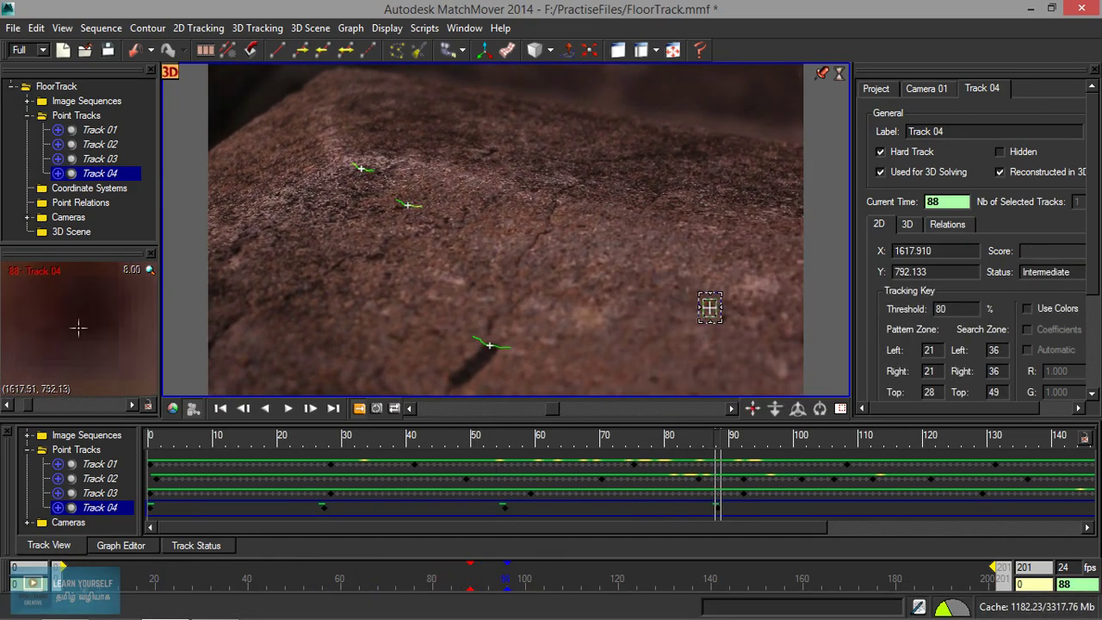
pyautogui.press('space')
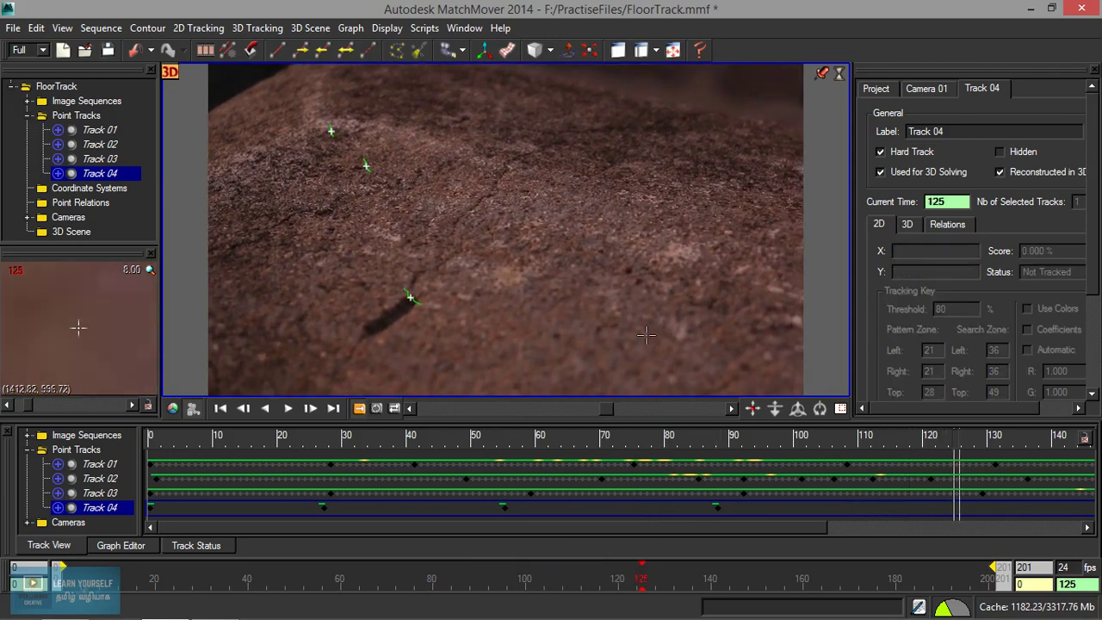
pyautogui.moveTo(629, 271); pyautogui.dragTo(629, 271)
# Key Track 04 on its dark spot at frames 145 and 169.
pyautogui.press('space')
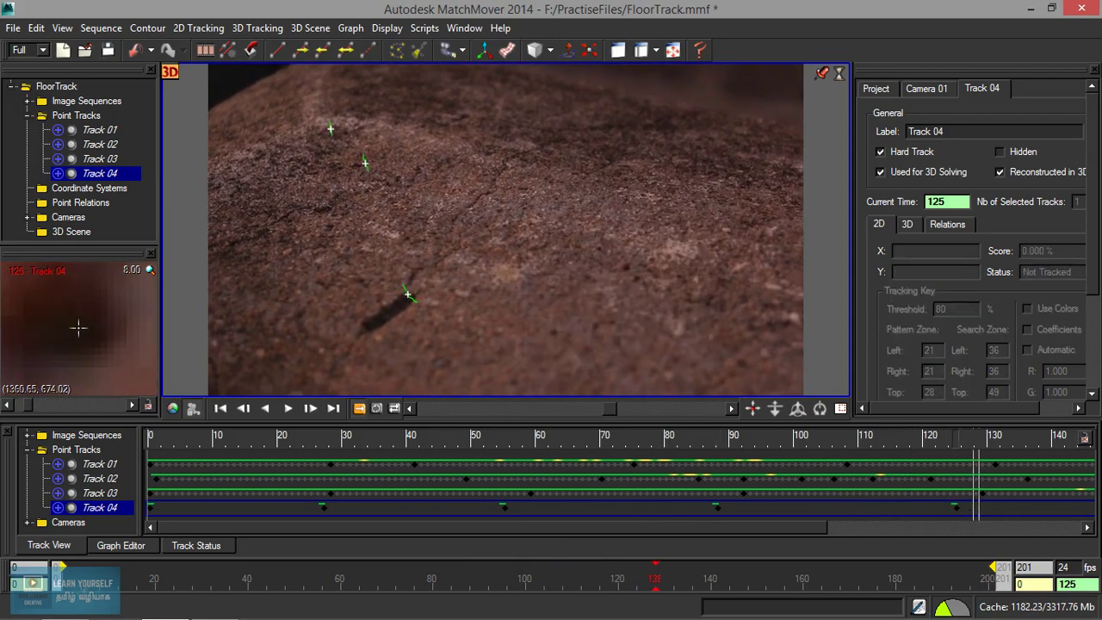
pyautogui.press('space')
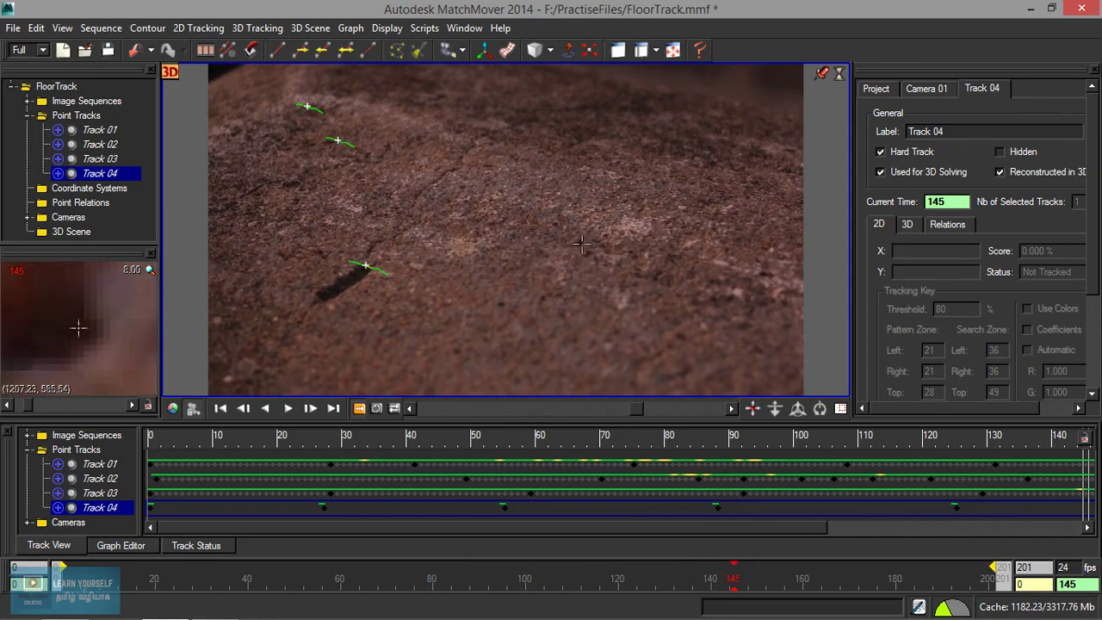
pyautogui.moveTo(580, 245); pyautogui.dragTo(580, 244)
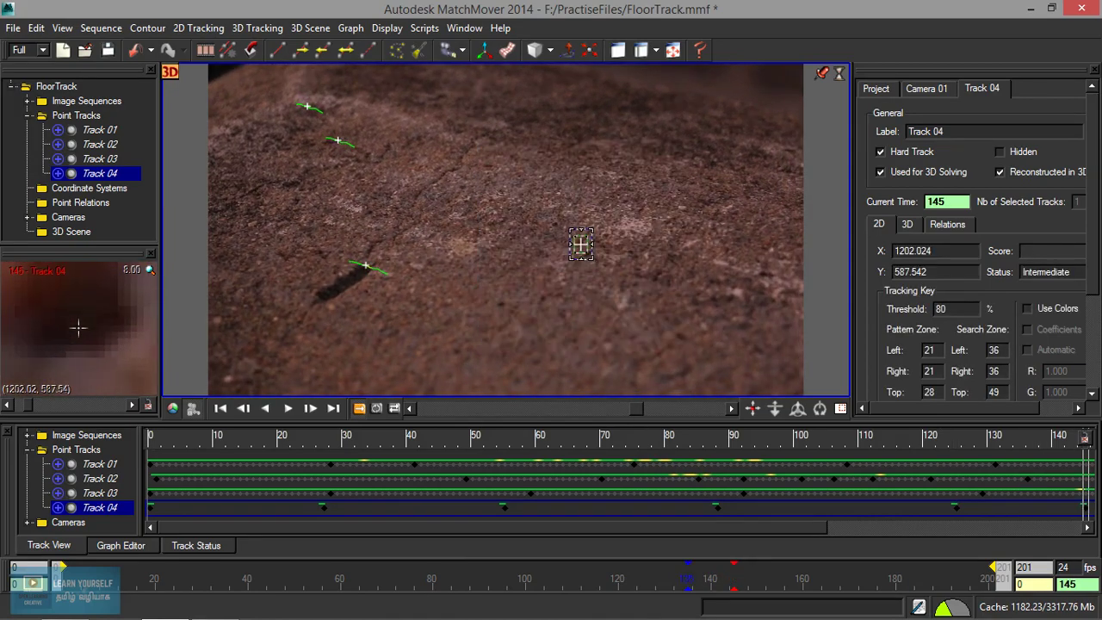
pyautogui.press('space')
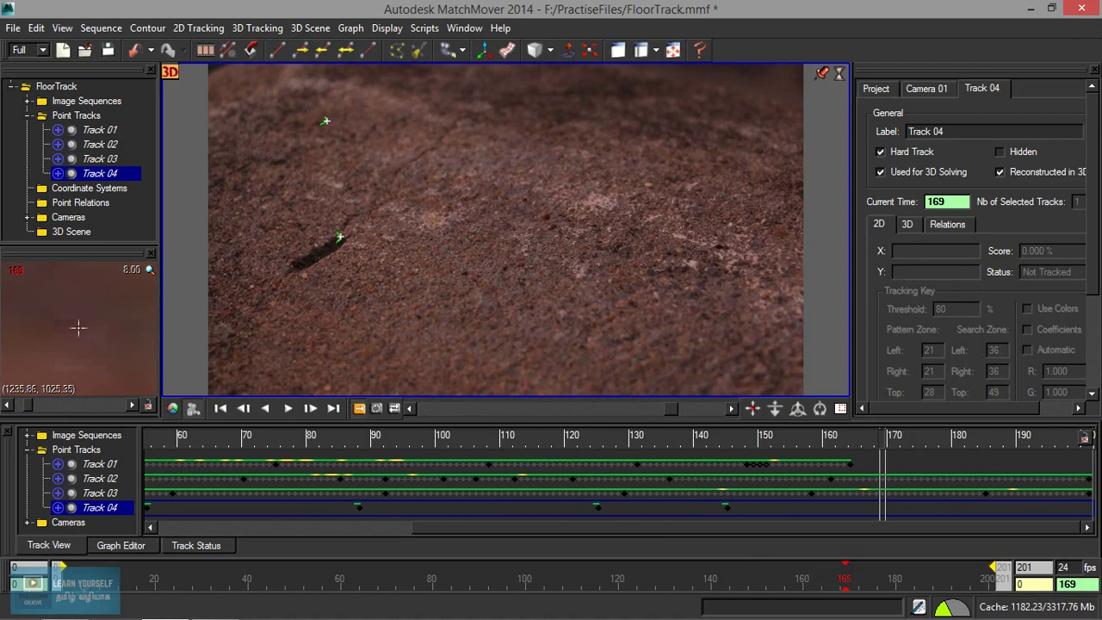
pyautogui.moveTo(548, 216); pyautogui.dragTo(547, 217)
# Place the final Track 04 key on the dark spot at frame 201.
pyautogui.press('Right')
pyautogui.press('Right')
pyautogui.press('Right')
pyautogui.press('Right')
pyautogui.press('Right')
pyautogui.press('Right')
pyautogui.press('Right')
pyautogui.press('Right')
pyautogui.press('Right')
pyautogui.press('Right')
pyautogui.press('Right')
pyautogui.press('Right')
pyautogui.press('Right')
pyautogui.press('Right')
pyautogui.press('Right')
pyautogui.press('Right')
pyautogui.press('Right')
pyautogui.press('Right')
pyautogui.press('Right')
pyautogui.press('Right')
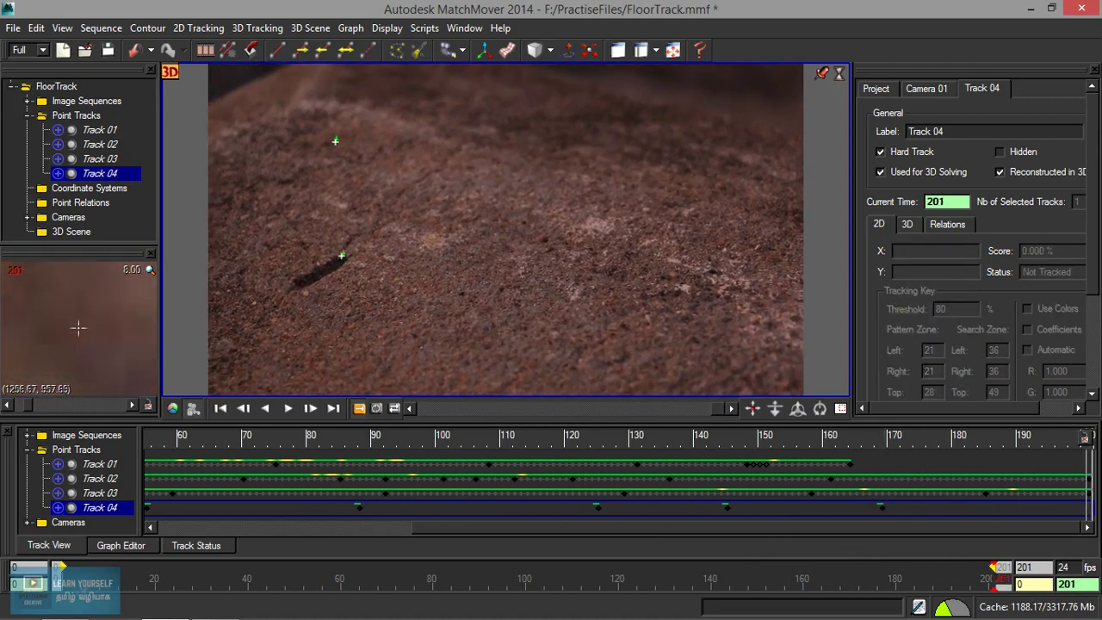
pyautogui.moveTo(542, 243); pyautogui.dragTo(543, 242)
# Track Track 04 bidirectionally between its keys and review the result across the sequence.
pyautogui.click(345, 51)
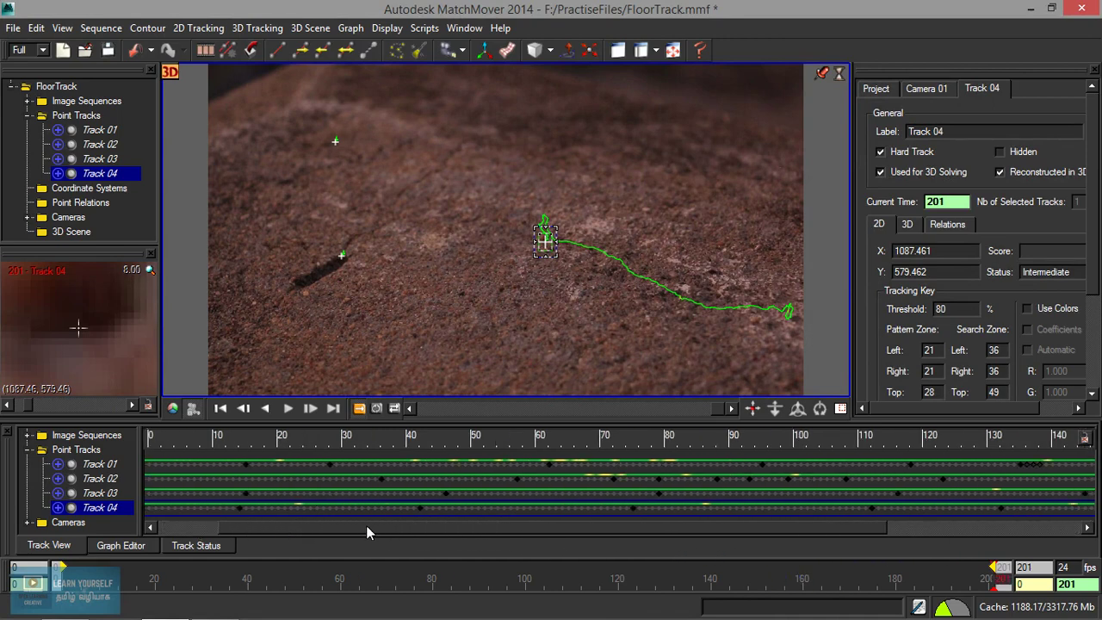
pyautogui.moveTo(917, 525); pyautogui.dragTo(168, 536)
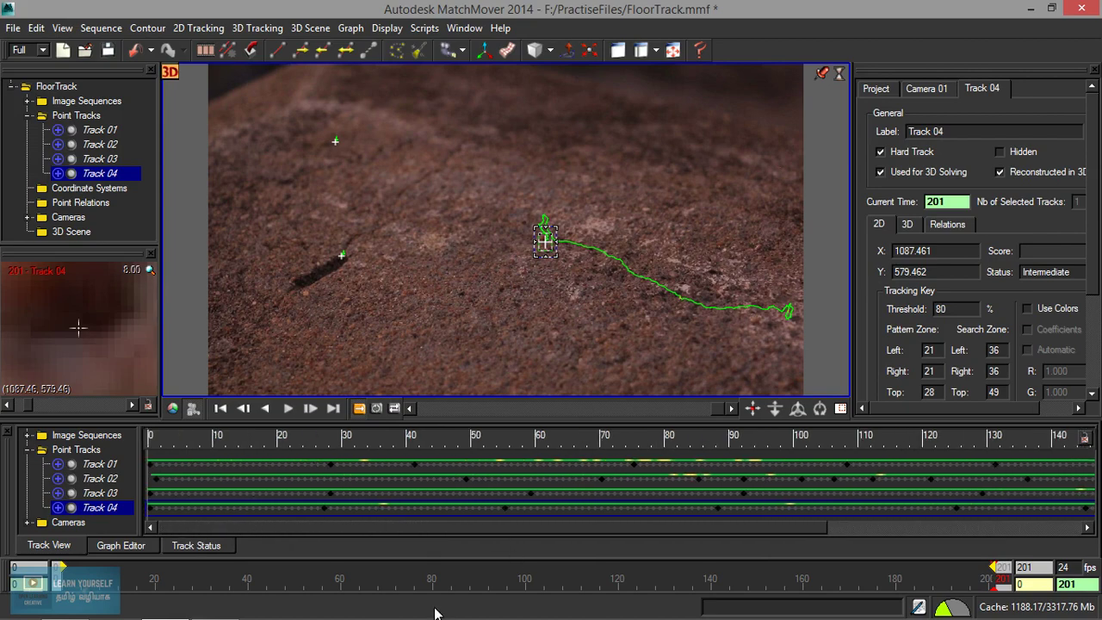
pyautogui.moveTo(269, 579)
pyautogui.mouseDown()
pyautogui.moveTo(95, 580)
pyautogui.moveTo(683, 575)
pyautogui.mouseUp()
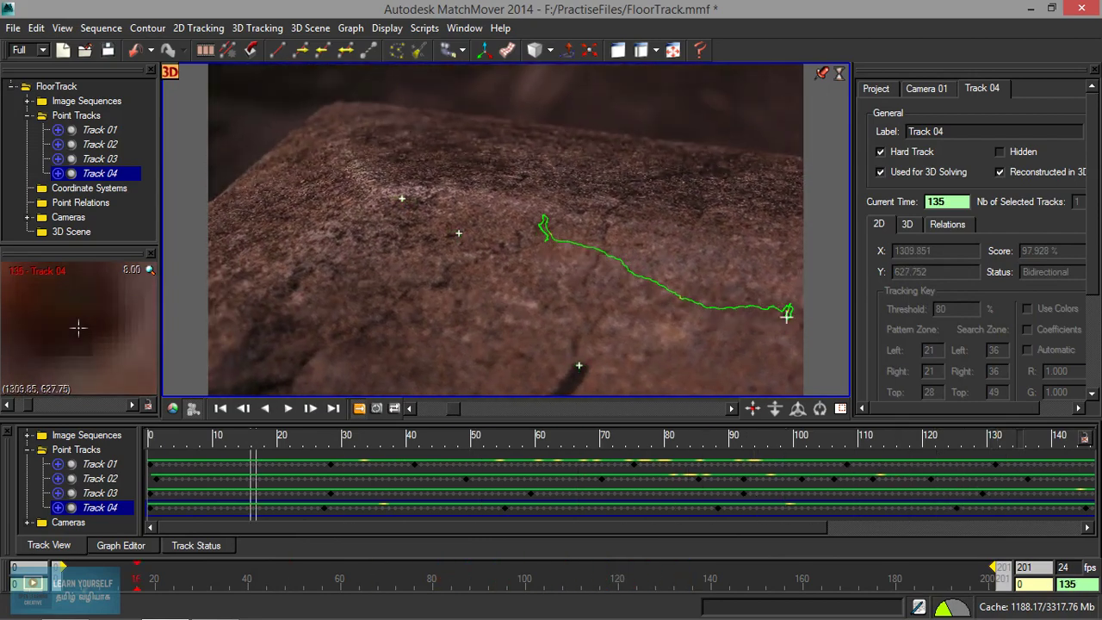
pyautogui.moveTo(136, 575)
pyautogui.mouseDown()
pyautogui.moveTo(61, 575)
pyautogui.moveTo(414, 575)
pyautogui.mouseUp()
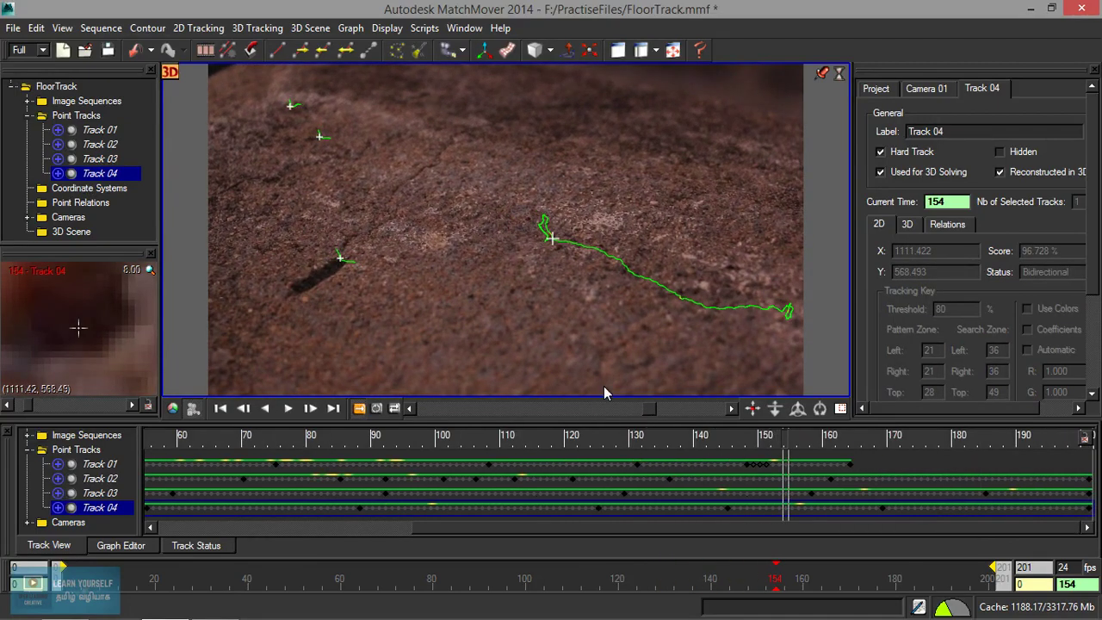
# Create a point track at frame 154 on the small dark spot below the image centre, with a pattern zone of 31 left and right, 34 top.
pyautogui.rightClick(470, 302)
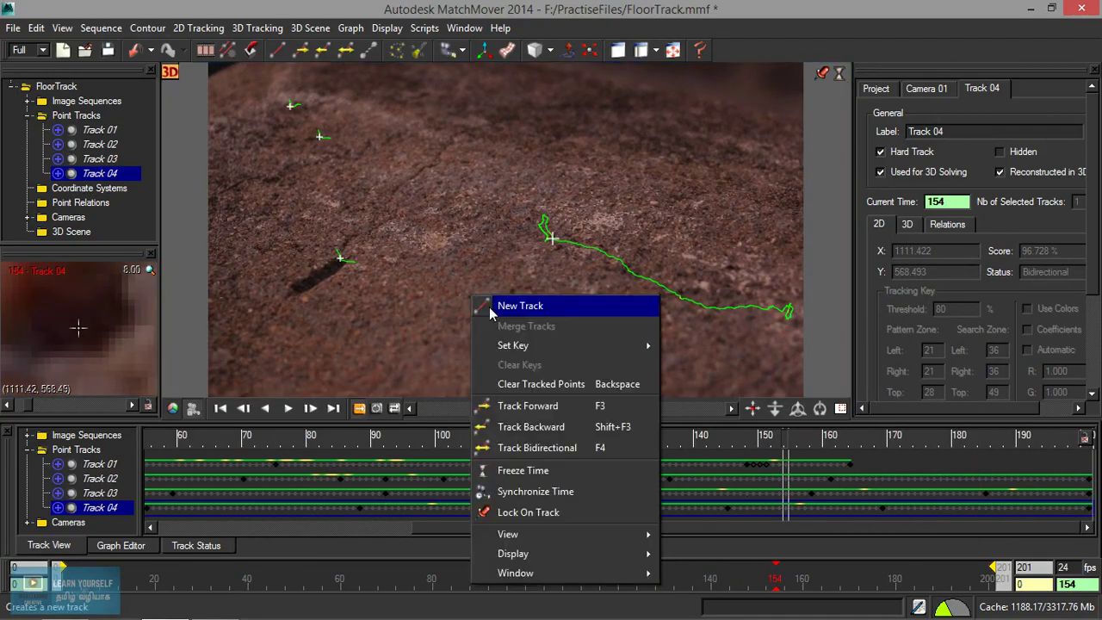
pyautogui.click(507, 308)
pyautogui.moveTo(470, 298); pyautogui.dragTo(470, 296)
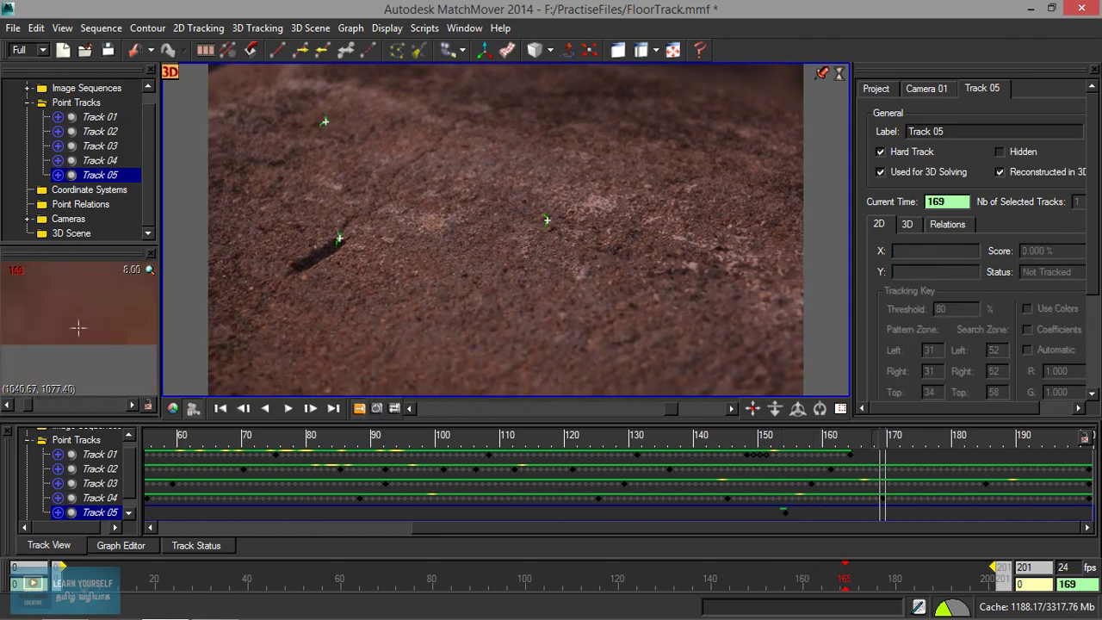
# Add Track 05 keys on the same dark spot at frames 169, 186 and 201.
pyautogui.click(465, 273)
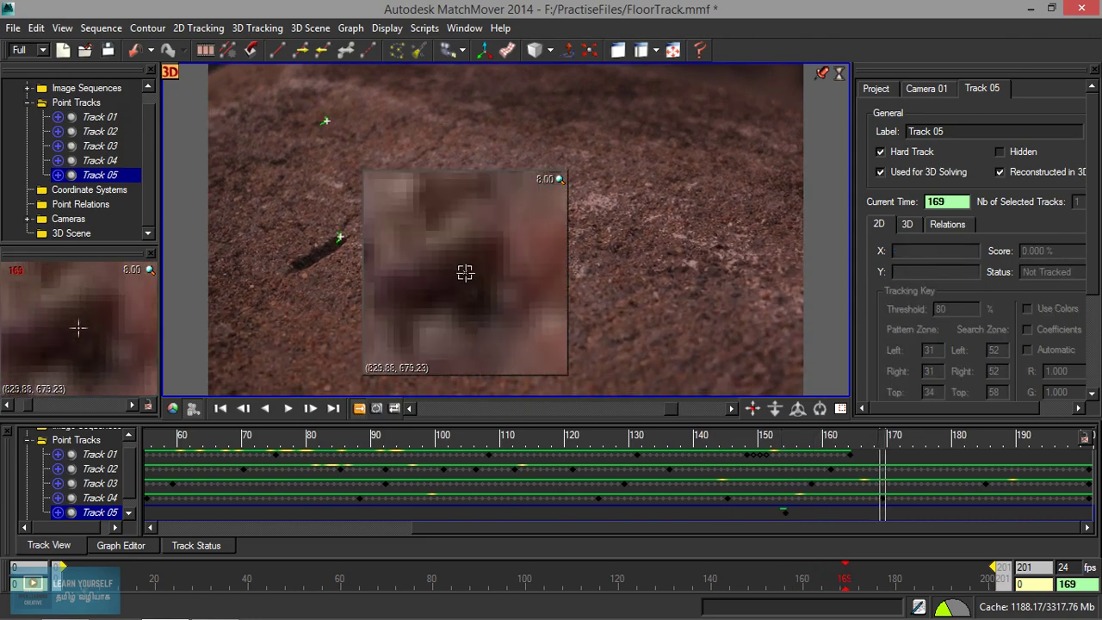
pyautogui.moveTo(863, 578); pyautogui.dragTo(919, 579)
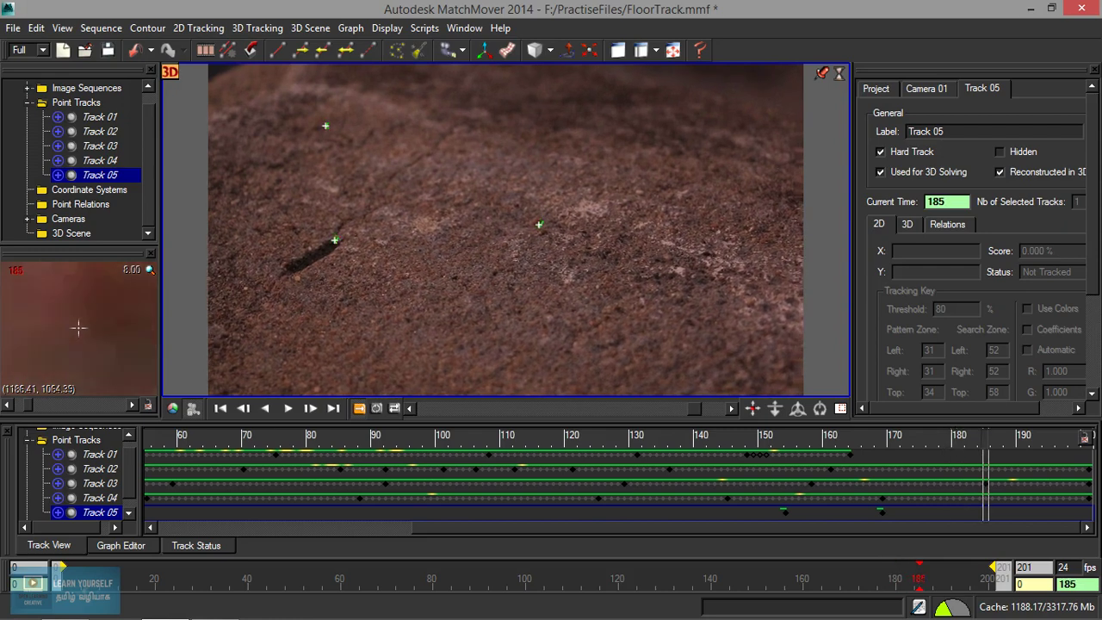
pyautogui.click(454, 277)
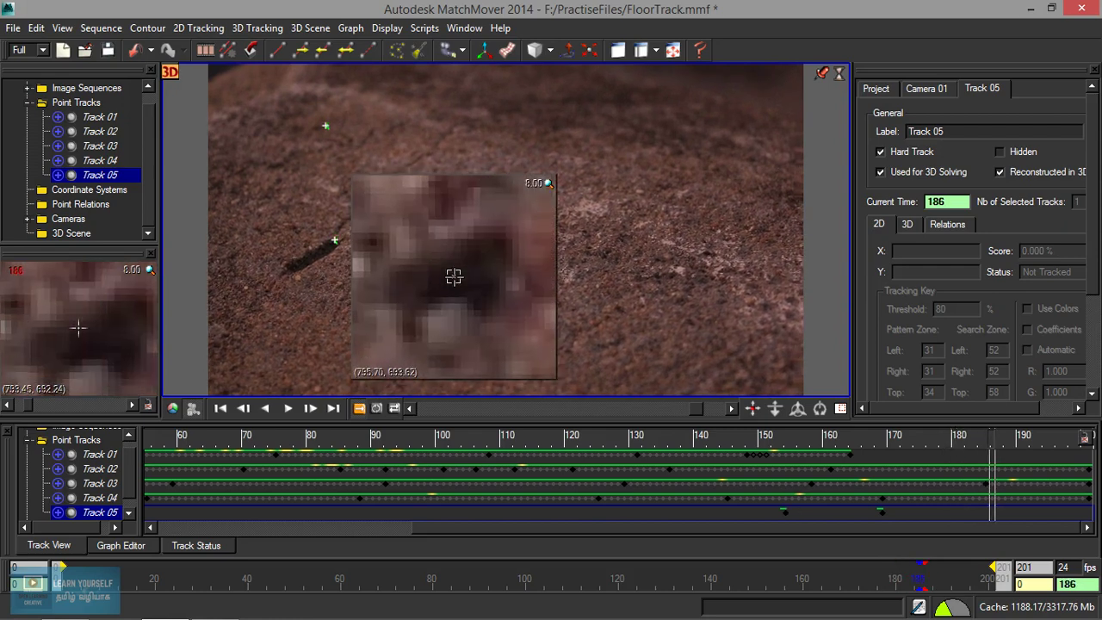
pyautogui.press('space')
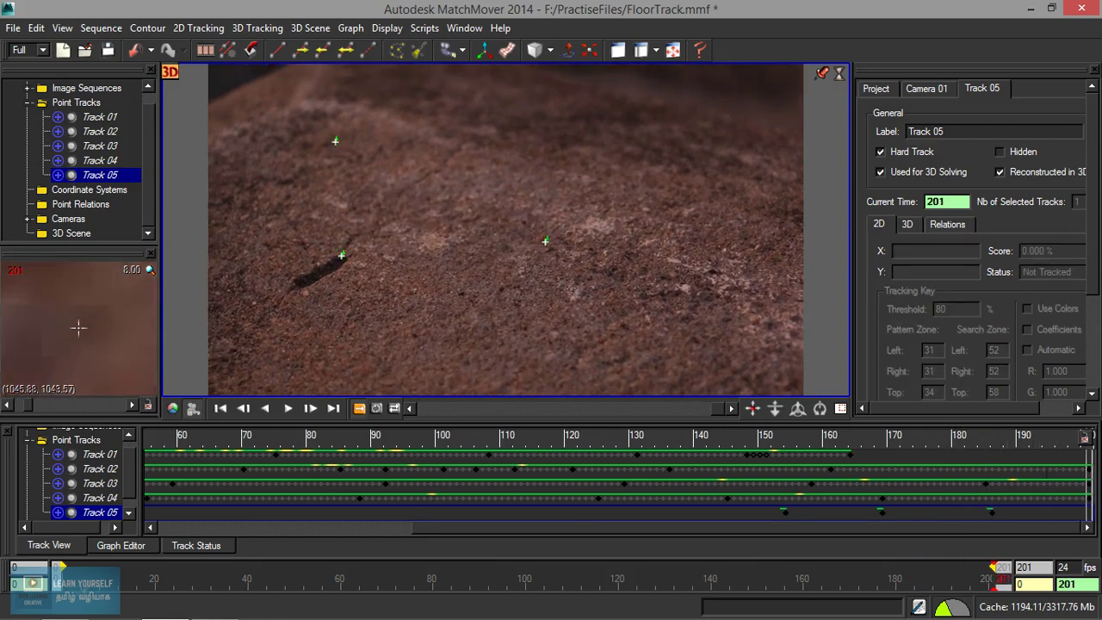
pyautogui.click(462, 294)
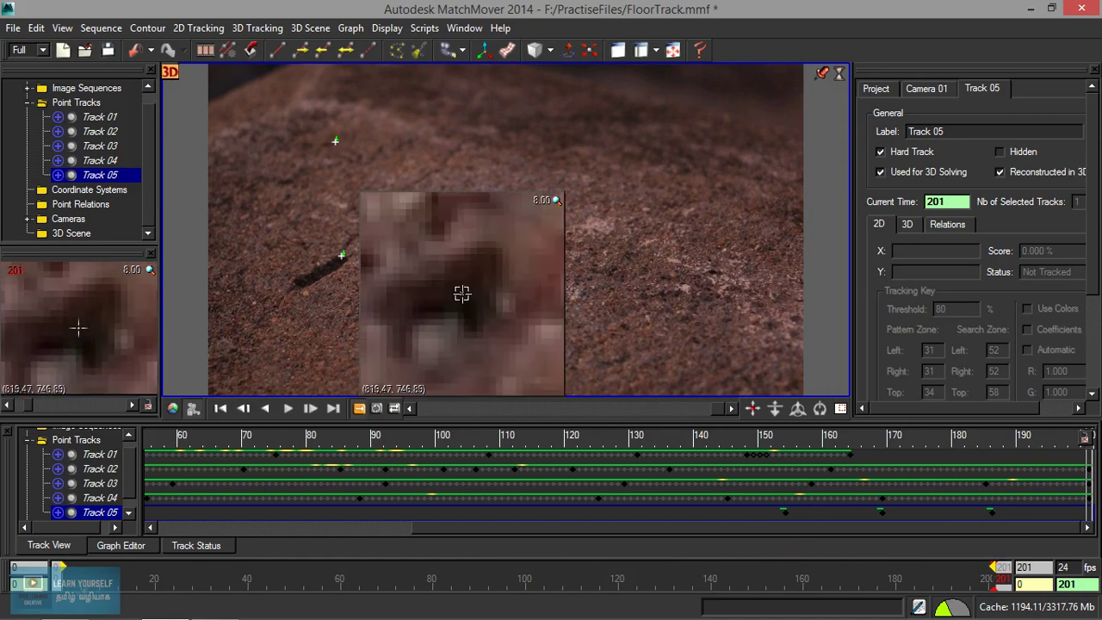
# Go back before the first Track 05 key and key the dark spot at frames 131 and 107.
pyautogui.moveTo(696, 577)
pyautogui.mouseDown()
pyautogui.moveTo(643, 578)
pyautogui.moveTo(758, 578)
pyautogui.mouseUp()
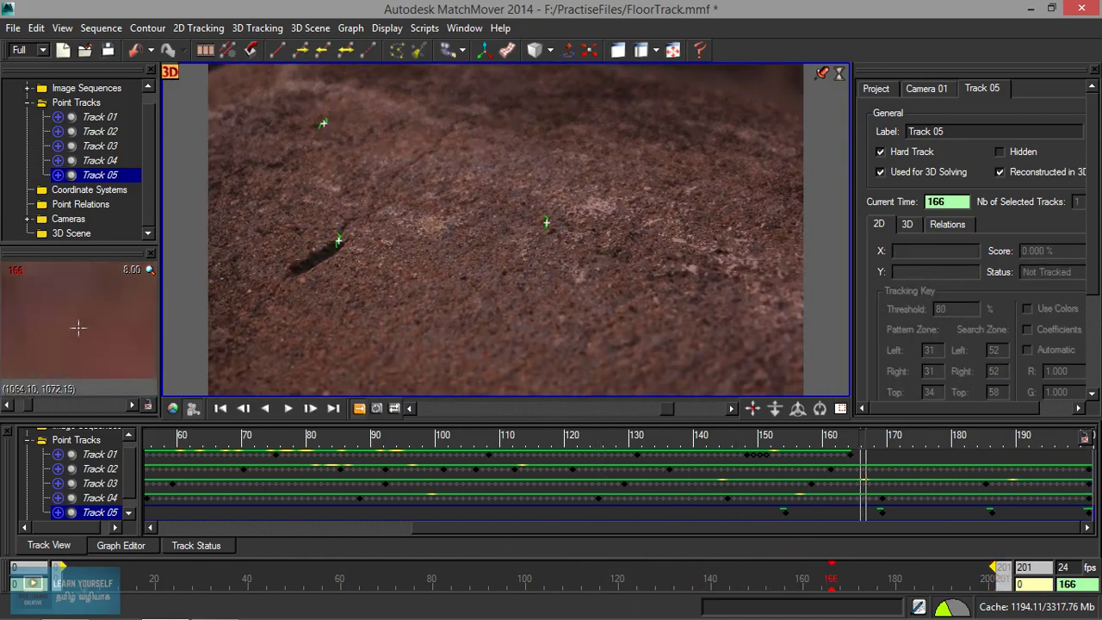
pyautogui.press('space')
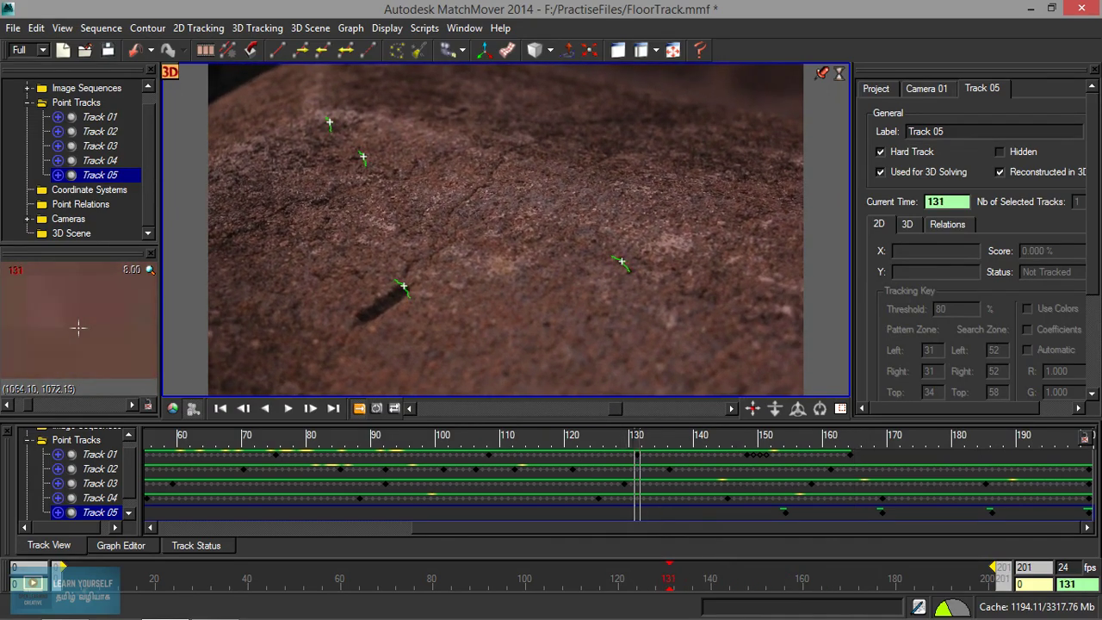
pyautogui.click(548, 322)
pyautogui.moveTo(549, 322); pyautogui.dragTo(546, 323)
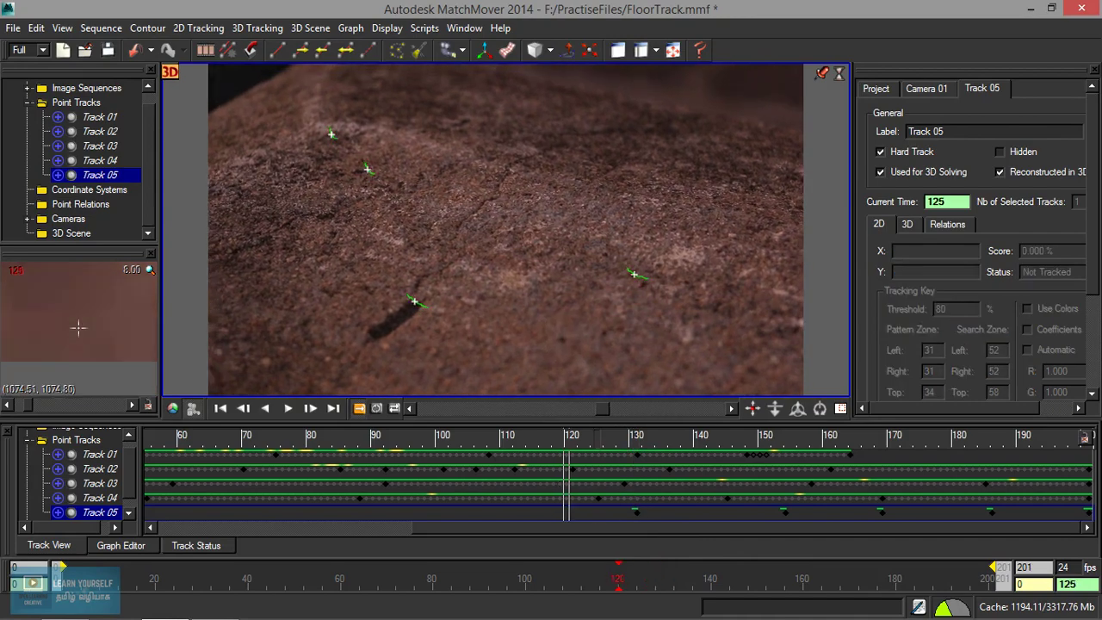
pyautogui.press('space')
pyautogui.moveTo(606, 356); pyautogui.dragTo(601, 355)
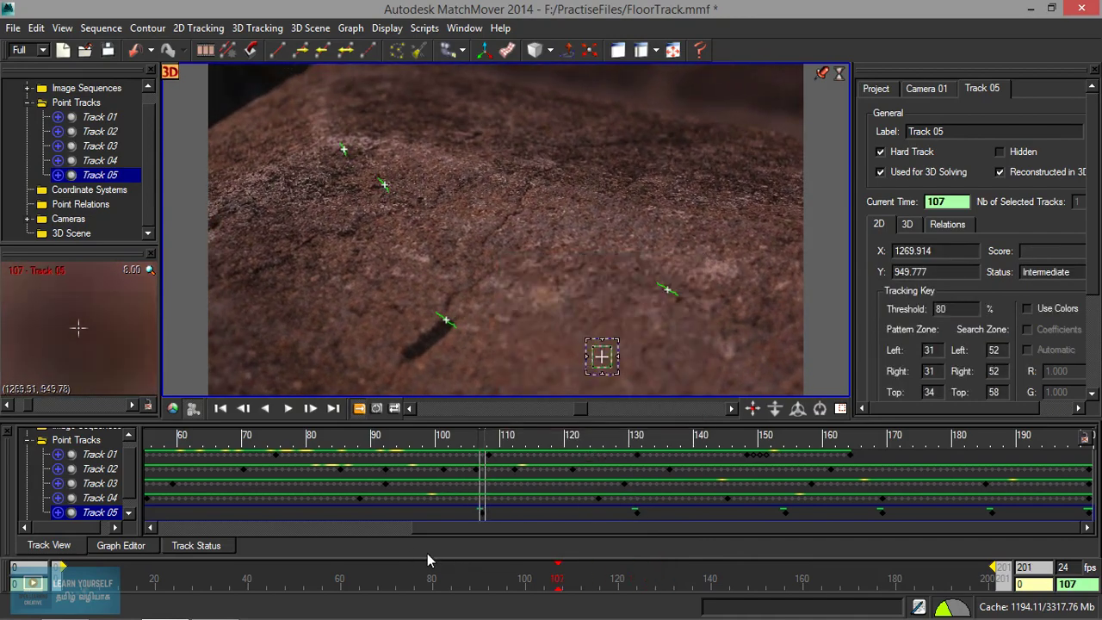
# Key Track 05 on its dark spot at frame 76.
pyautogui.press('Left')
pyautogui.press('Left')
pyautogui.press('Left')
pyautogui.press('Left')
pyautogui.press('Left')
pyautogui.press('Left')
pyautogui.press('Left')
pyautogui.press('Left')
pyautogui.press('Left')
pyautogui.press('Left')
pyautogui.press('Left')
pyautogui.press('Left')
pyautogui.press('Left')
pyautogui.press('Left')
pyautogui.press('Left')
pyautogui.press('Left')
pyautogui.press('Left')
pyautogui.press('Left')
pyautogui.press('Left')
pyautogui.press('Left')
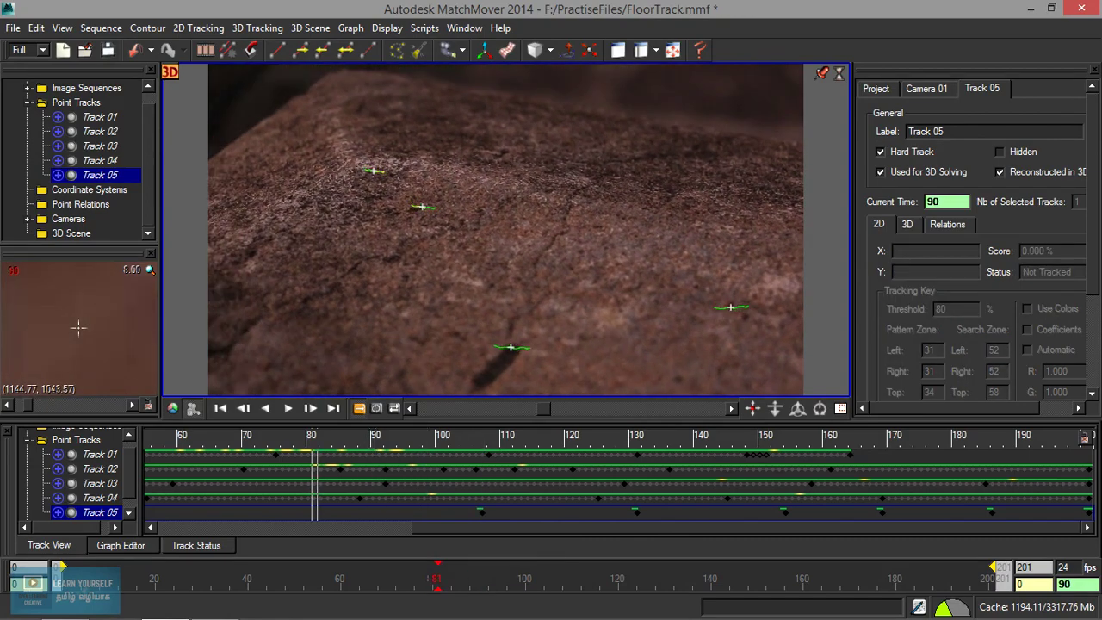
pyautogui.moveTo(701, 377); pyautogui.dragTo(701, 377)
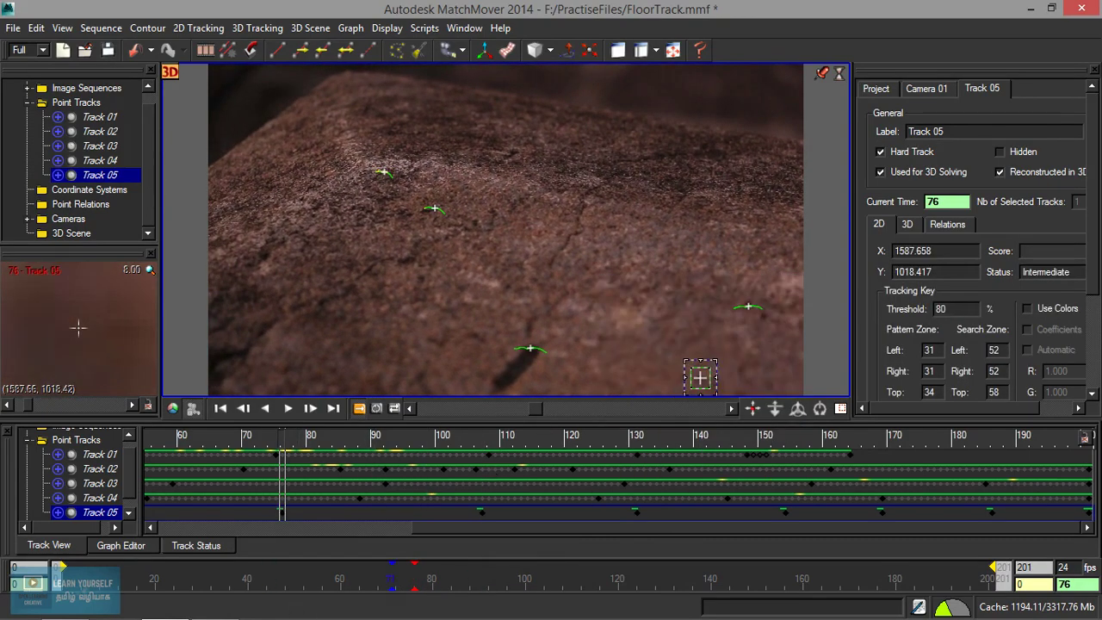
# Key Track 05 on its dark spot at frame 39, near the image's lower edge.
pyautogui.press('Left')
pyautogui.press('Left')
pyautogui.press('Left')
pyautogui.press('Left')
pyautogui.press('Left')
pyautogui.press('Left')
pyautogui.press('Left')
pyautogui.press('Left')
pyautogui.press('Left')
pyautogui.press('Left')
pyautogui.press('Left')
pyautogui.press('Left')
pyautogui.press('Left')
pyautogui.press('Left')
pyautogui.press('Left')
pyautogui.press('Left')
pyautogui.press('Left')
pyautogui.press('Left')
pyautogui.press('Left')
pyautogui.press('Left')
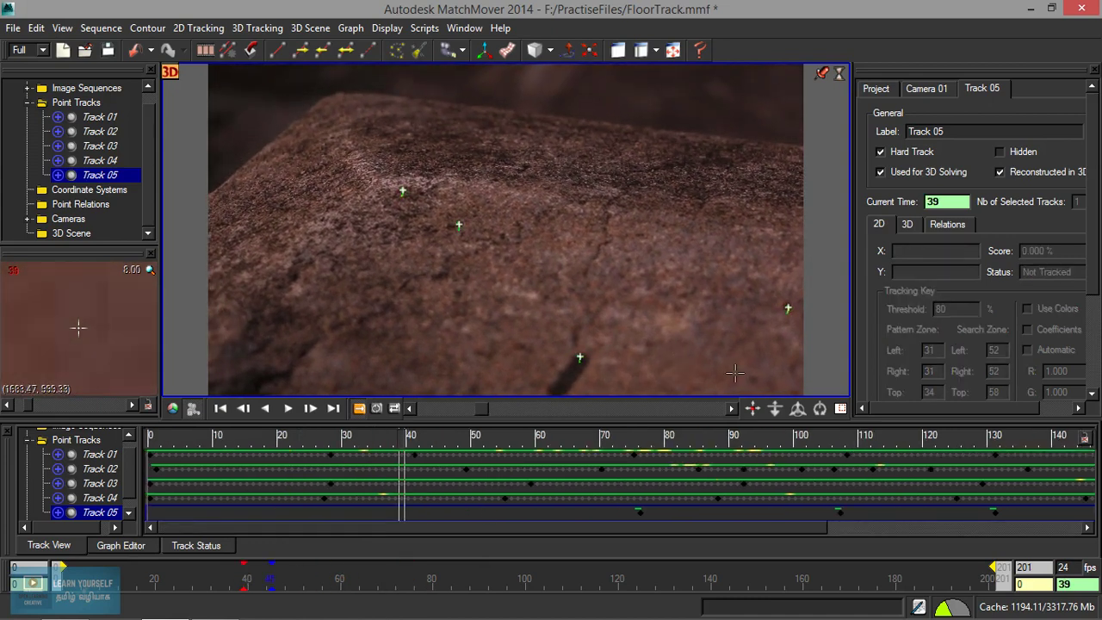
pyautogui.moveTo(753, 376); pyautogui.dragTo(752, 377)
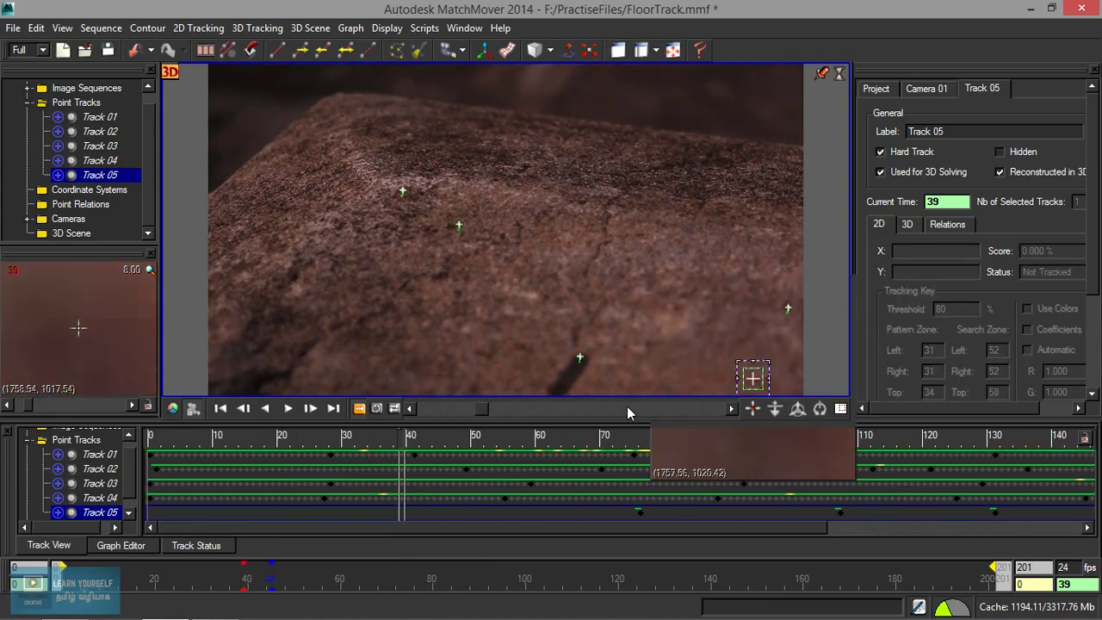
# Add Track 05 keys on the same spot at frames 24 and 0.
pyautogui.press('Left')
pyautogui.press('Left')
pyautogui.press('Left')
pyautogui.press('Left')
pyautogui.press('Left')
pyautogui.press('Left')
pyautogui.press('Left')
pyautogui.press('Left')
pyautogui.press('Left')
pyautogui.press('Left')
pyautogui.press('Left')
pyautogui.press('Left')
pyautogui.press('Left')
pyautogui.press('Left')
pyautogui.press('Left')
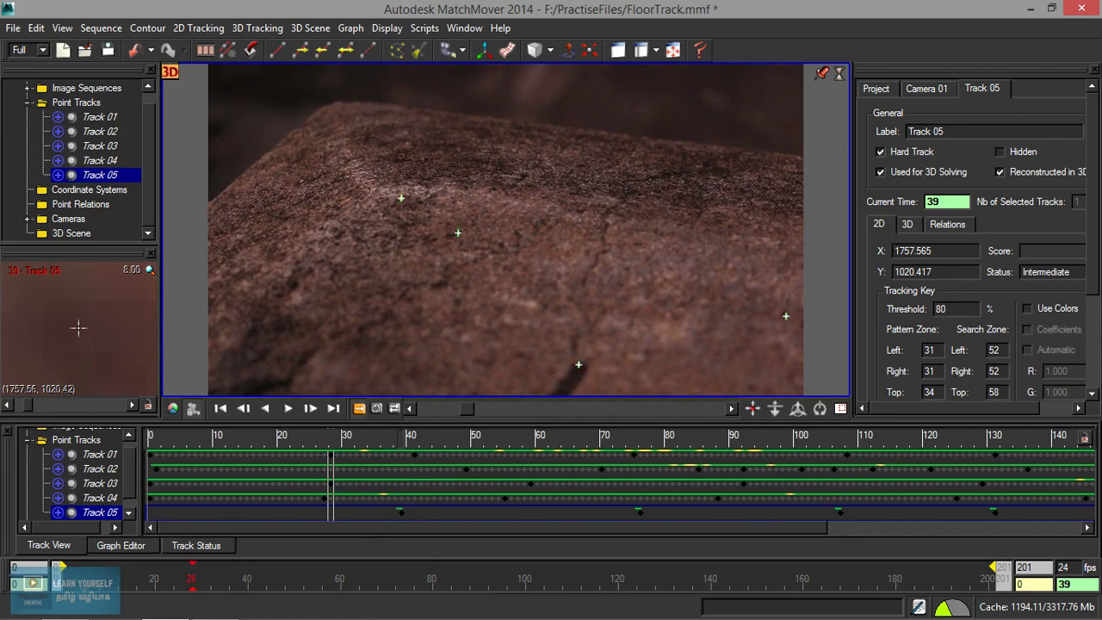
pyautogui.moveTo(754, 385); pyautogui.dragTo(750, 385)
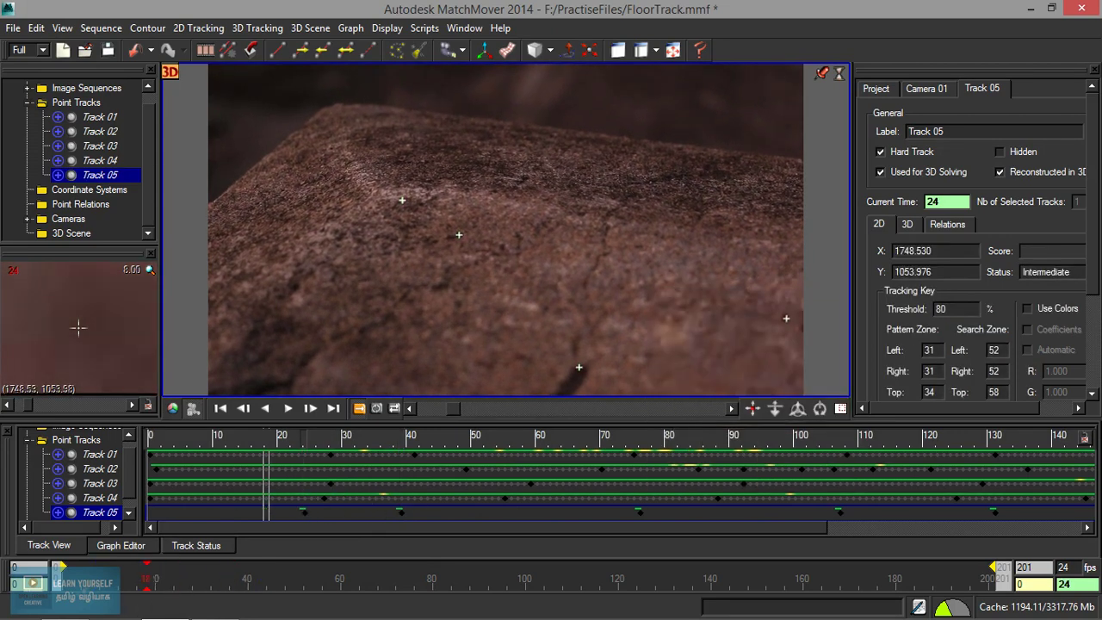
pyautogui.press('Home')
pyautogui.moveTo(757, 380); pyautogui.dragTo(755, 378)
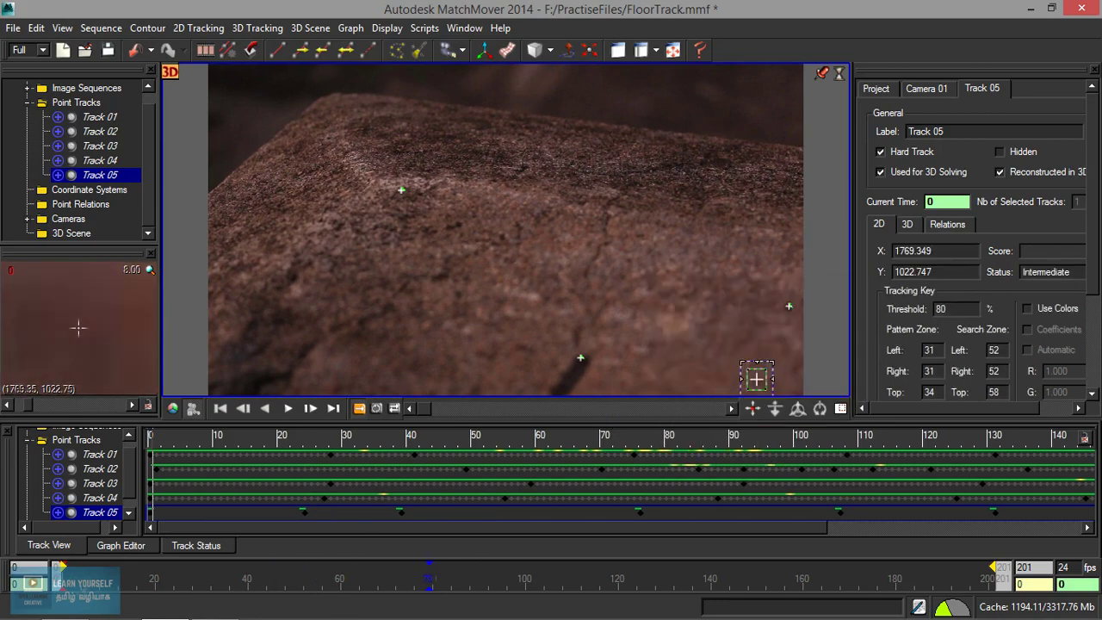
# Add an intermediate Track 05 key on the dark spot at frame 54.
pyautogui.moveTo(429, 579)
pyautogui.mouseDown()
pyautogui.moveTo(467, 578)
pyautogui.moveTo(349, 578)
pyautogui.mouseUp()
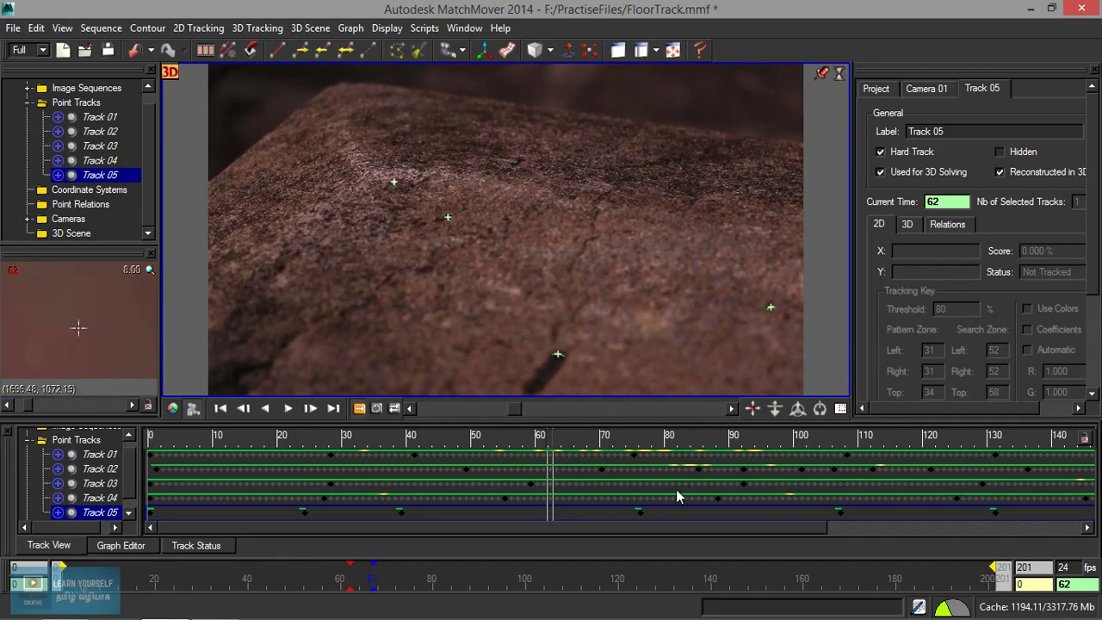
pyautogui.press('space')
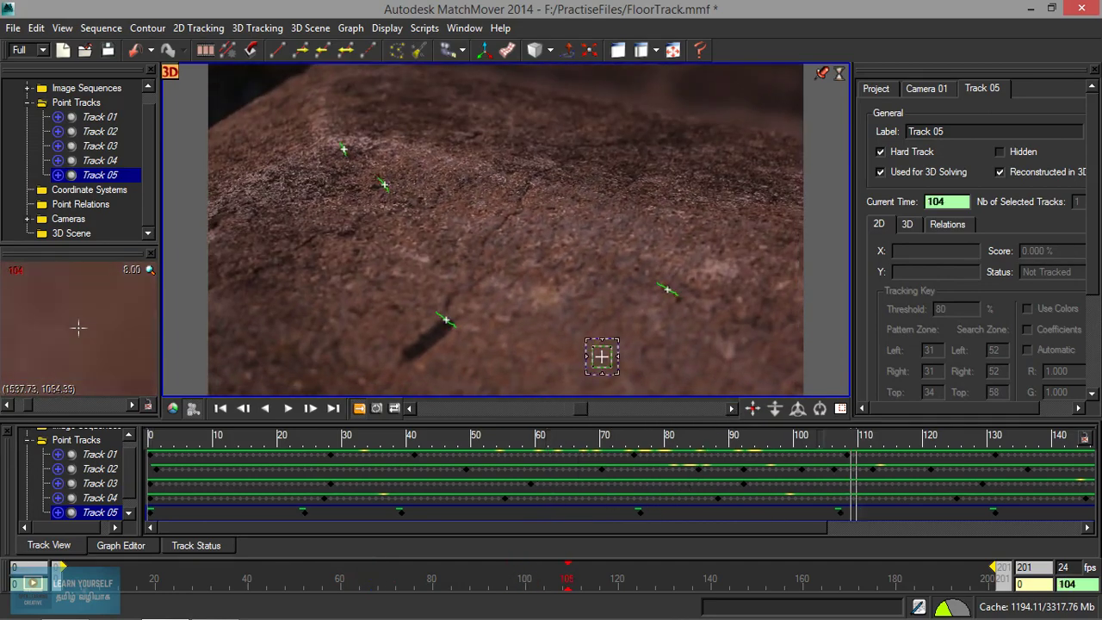
pyautogui.moveTo(482, 579); pyautogui.dragTo(354, 579)
pyautogui.press('Left')
pyautogui.press('Left')
pyautogui.press('Left')
pyautogui.press('Left')
pyautogui.press('Left')
pyautogui.press('Left')
pyautogui.press('Left')
pyautogui.press('Left')
pyautogui.press('Left')
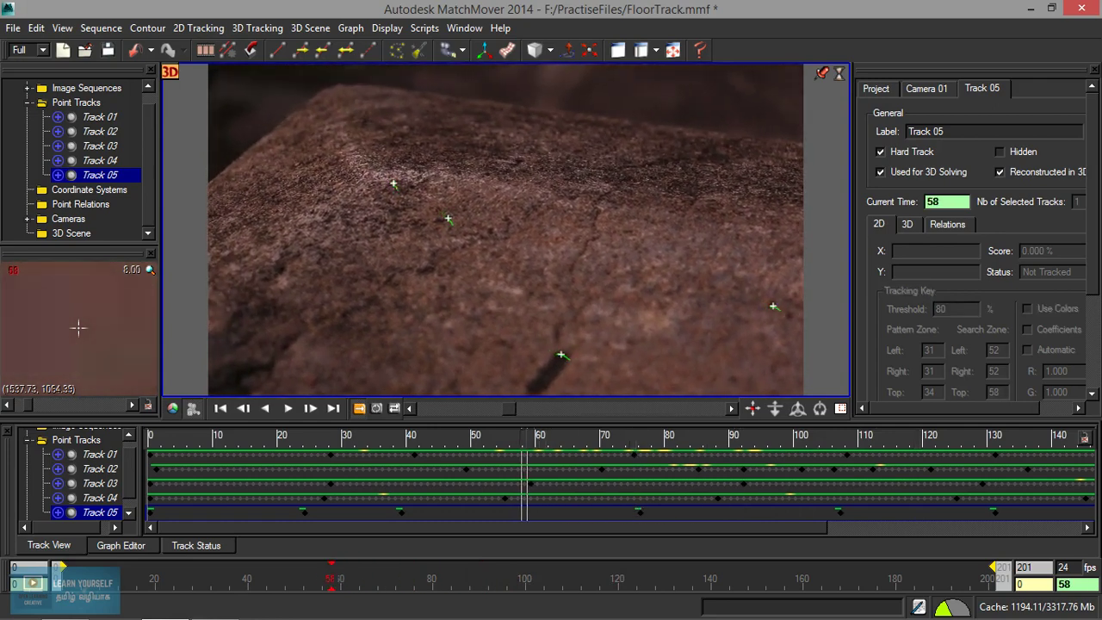
pyautogui.moveTo(739, 382); pyautogui.dragTo(738, 381)
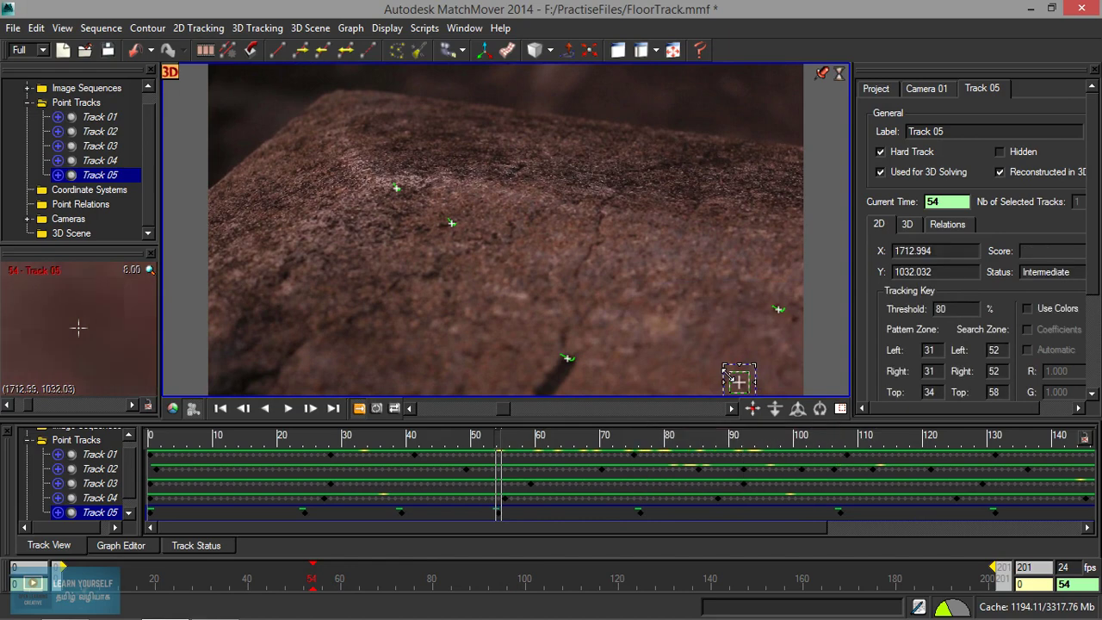
# Track Track 05 bidirectionally between its keys and review the later part of the track up to frame 148.
pyautogui.click(348, 52)
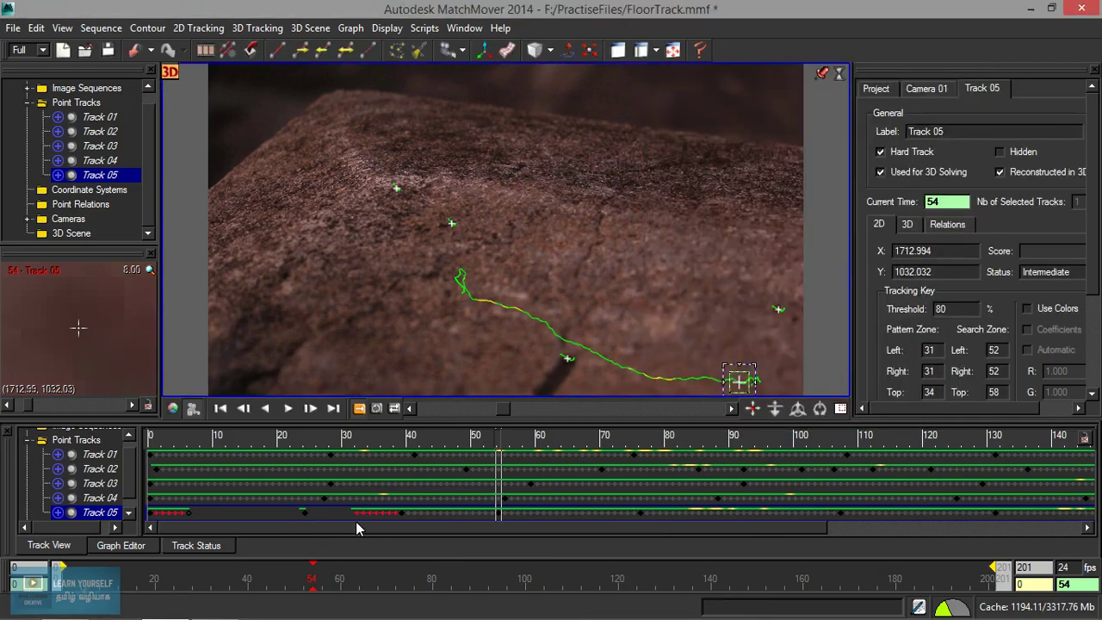
pyautogui.moveTo(779, 528); pyautogui.dragTo(1060, 526)
pyautogui.moveTo(771, 579); pyautogui.dragTo(748, 578)
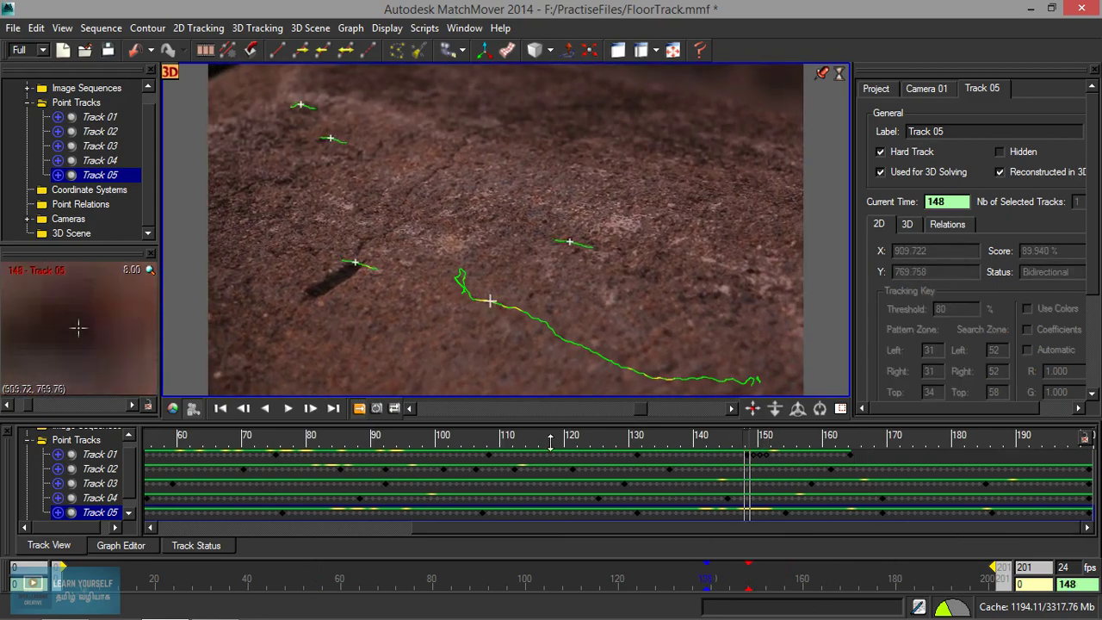
# Add intermediate Track 05 keys on the dark spot at frames 148 and 91, retracking bidirectionally after each.
pyautogui.moveTo(490, 301); pyautogui.dragTo(488, 299)
pyautogui.click(353, 51)
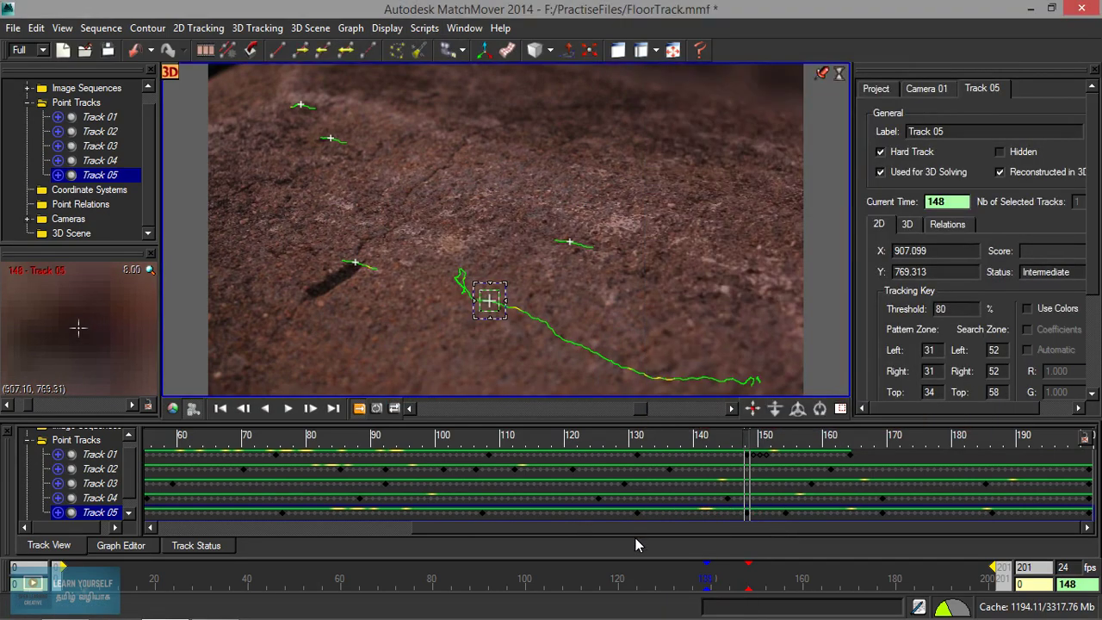
pyautogui.moveTo(706, 577); pyautogui.dragTo(482, 578)
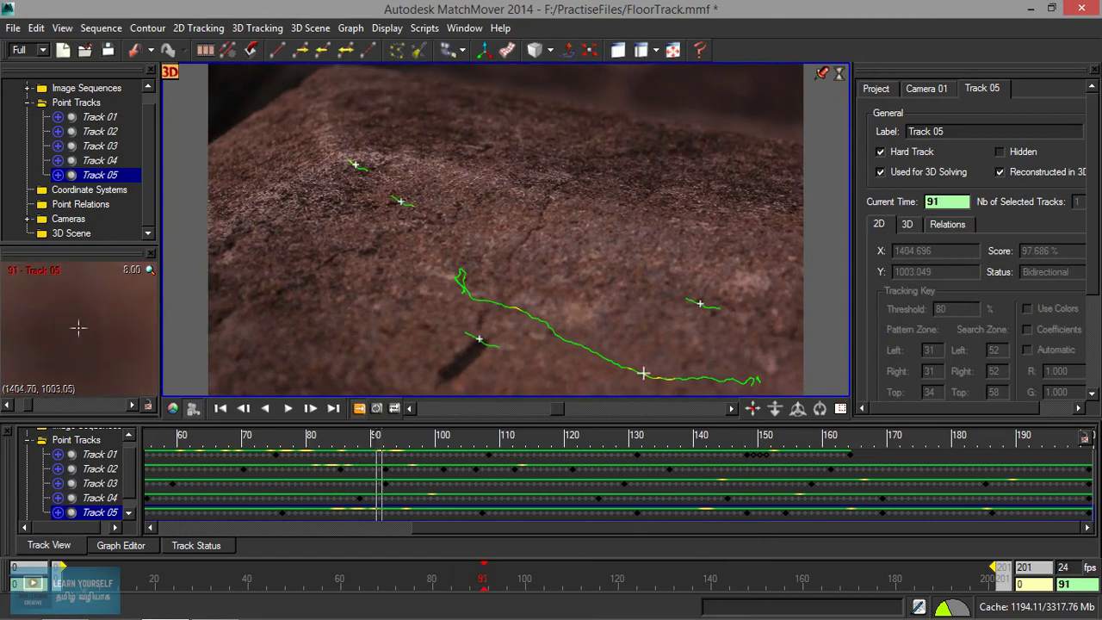
pyautogui.moveTo(646, 377); pyautogui.dragTo(645, 375)
pyautogui.click(344, 51)
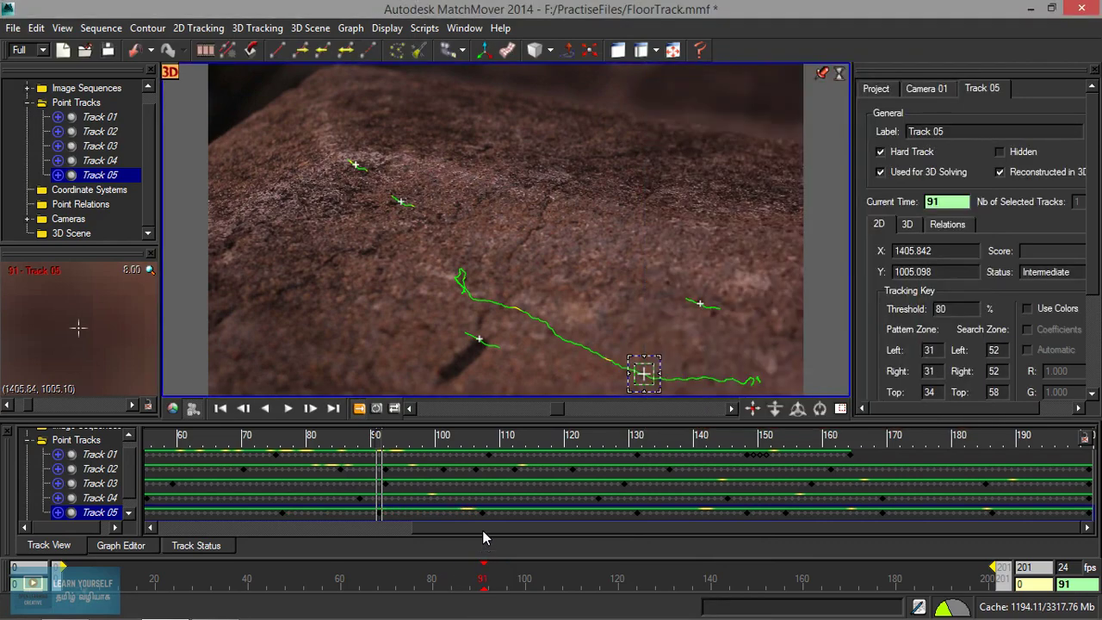
# Add an intermediate Track 05 key on the same spot at frame 32 and retrack bidirectionally.
pyautogui.moveTo(485, 536); pyautogui.dragTo(151, 535)
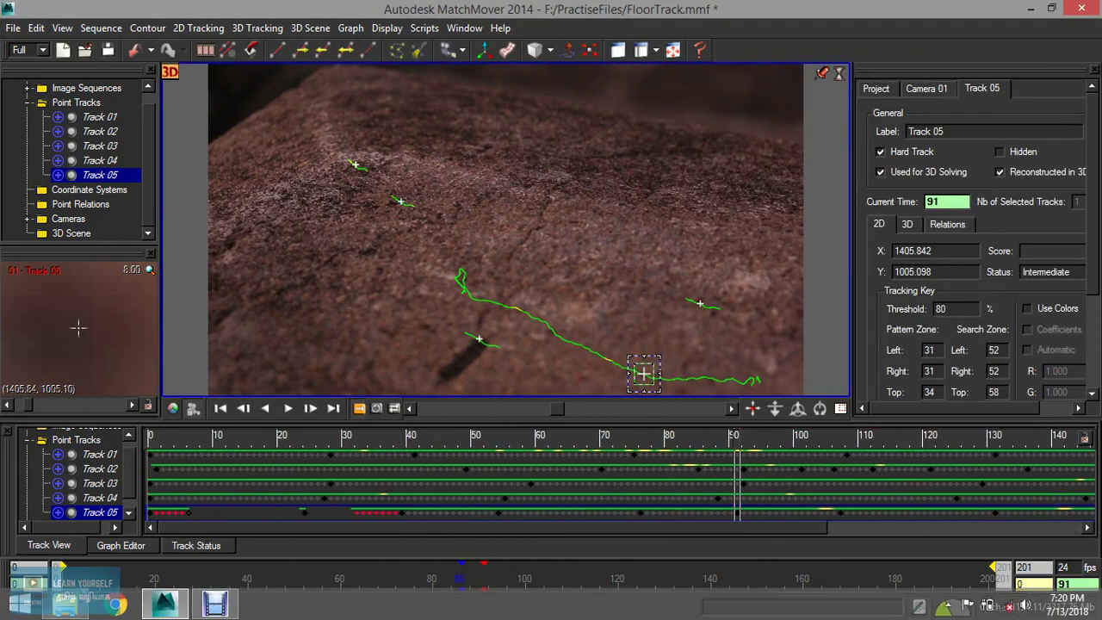
pyautogui.moveTo(458, 578)
pyautogui.mouseDown()
pyautogui.moveTo(200, 577)
pyautogui.moveTo(210, 577)
pyautogui.mouseUp()
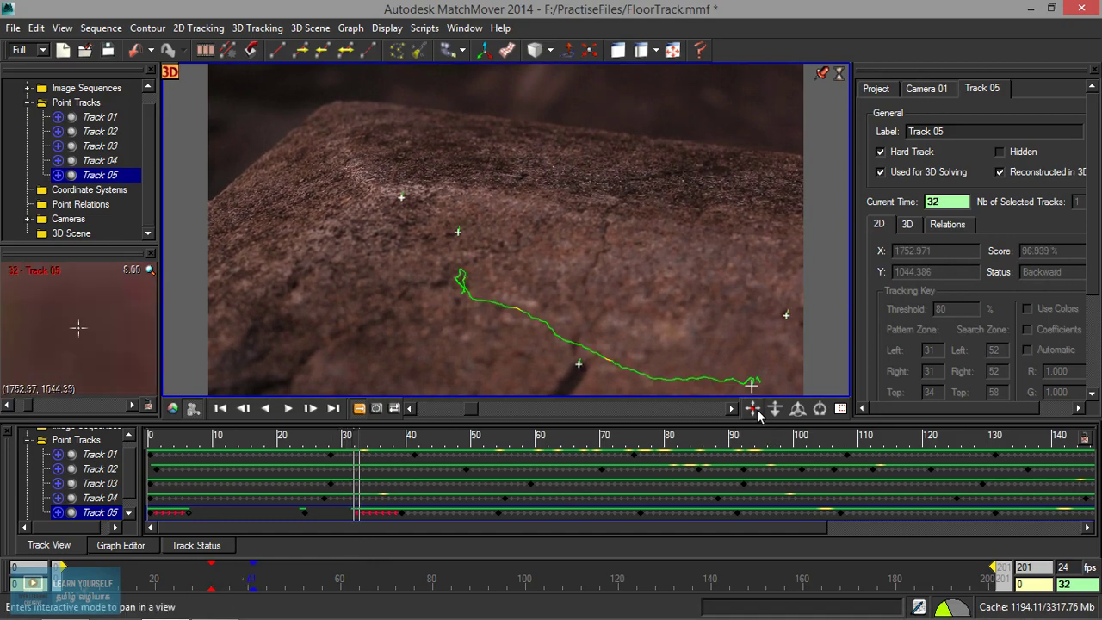
pyautogui.moveTo(754, 389); pyautogui.dragTo(751, 383)
pyautogui.click(347, 51)
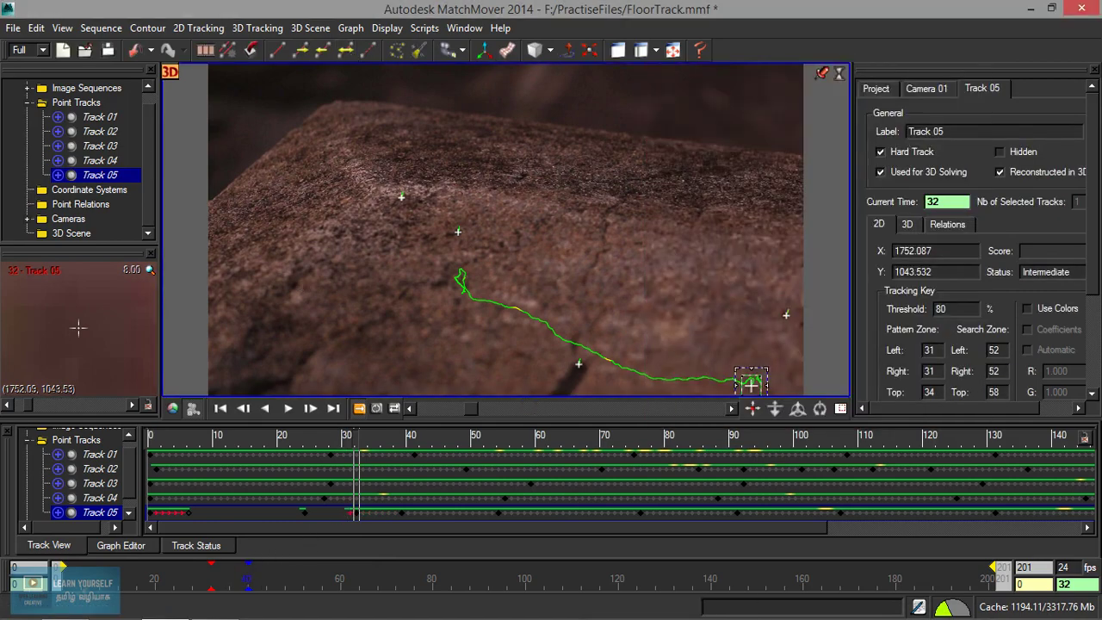
pyautogui.moveTo(248, 579)
pyautogui.mouseDown()
pyautogui.moveTo(174, 579)
pyautogui.moveTo(188, 579)
pyautogui.mouseUp()
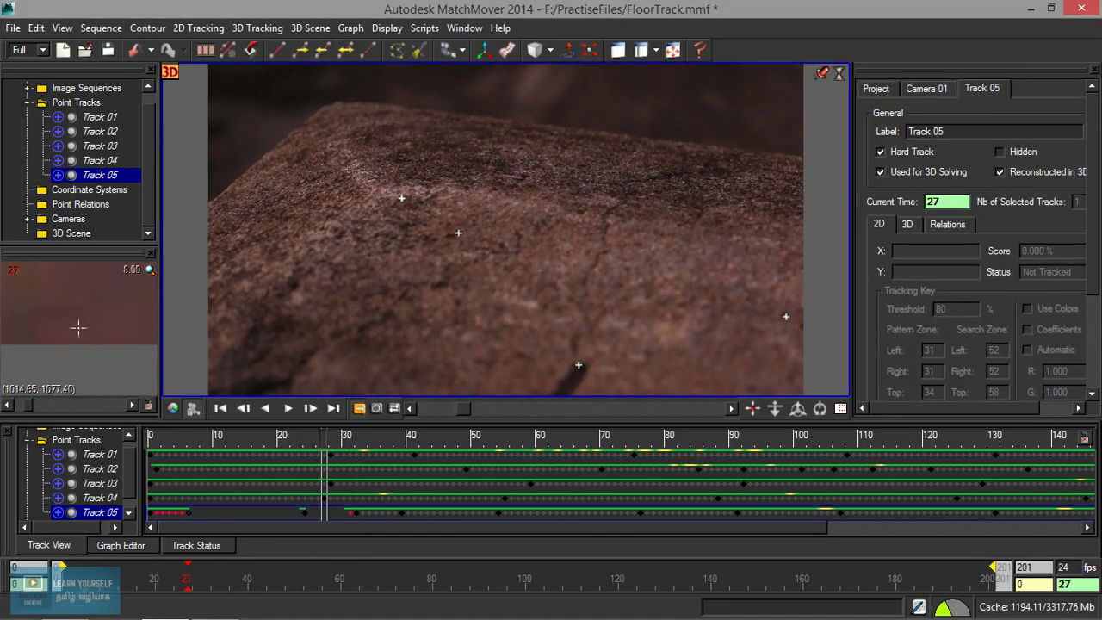
pyautogui.moveTo(749, 389); pyautogui.dragTo(749, 389)
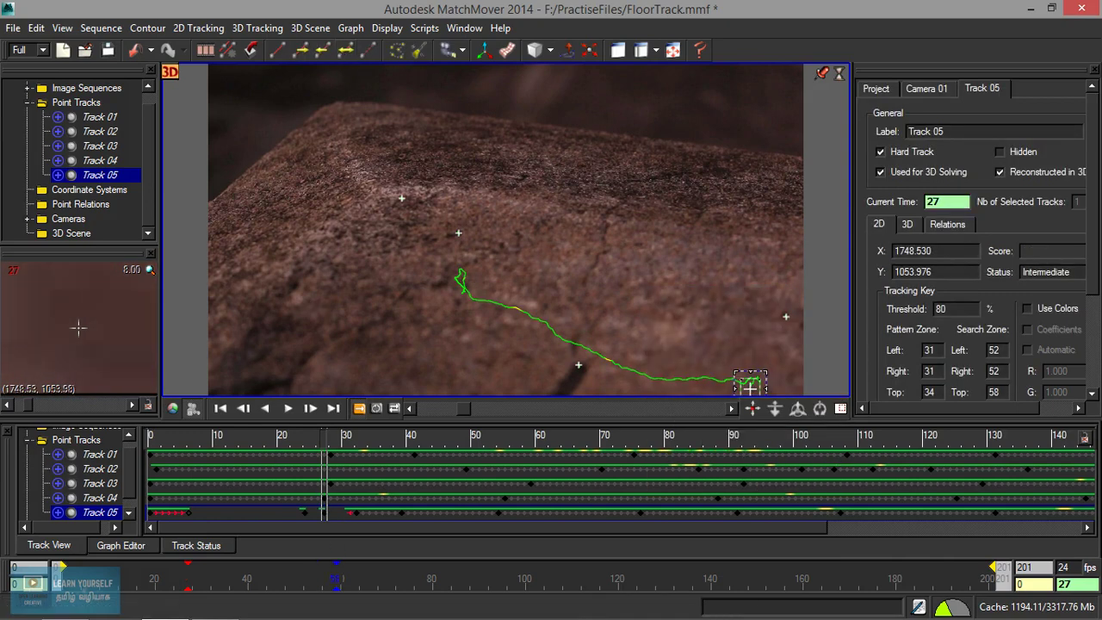
pyautogui.rightClick(323, 515)
pyautogui.click(421, 352)
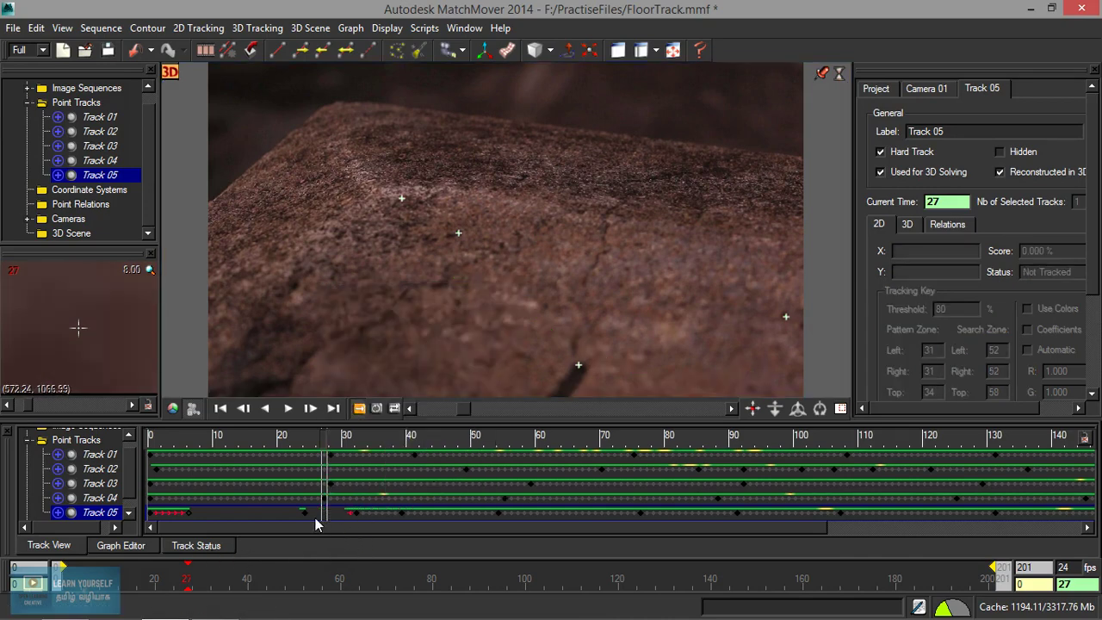
# Clear the Track 05 keys at frames 24, 6 and 0, and review the remaining track across the sequence.
pyautogui.moveTo(298, 579); pyautogui.dragTo(174, 578)
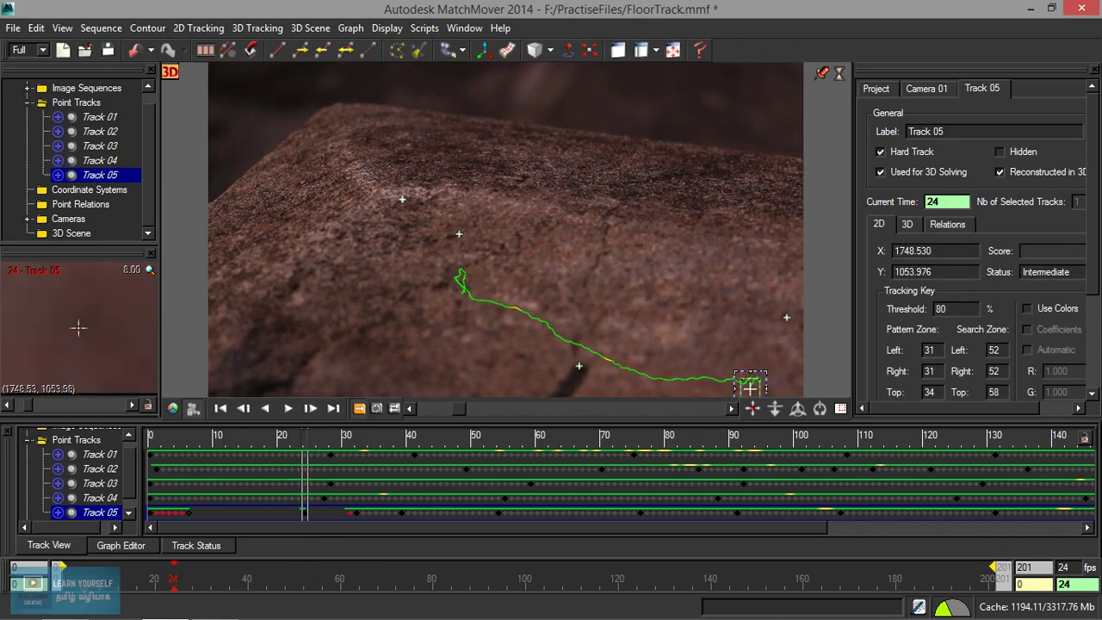
pyautogui.rightClick(304, 515)
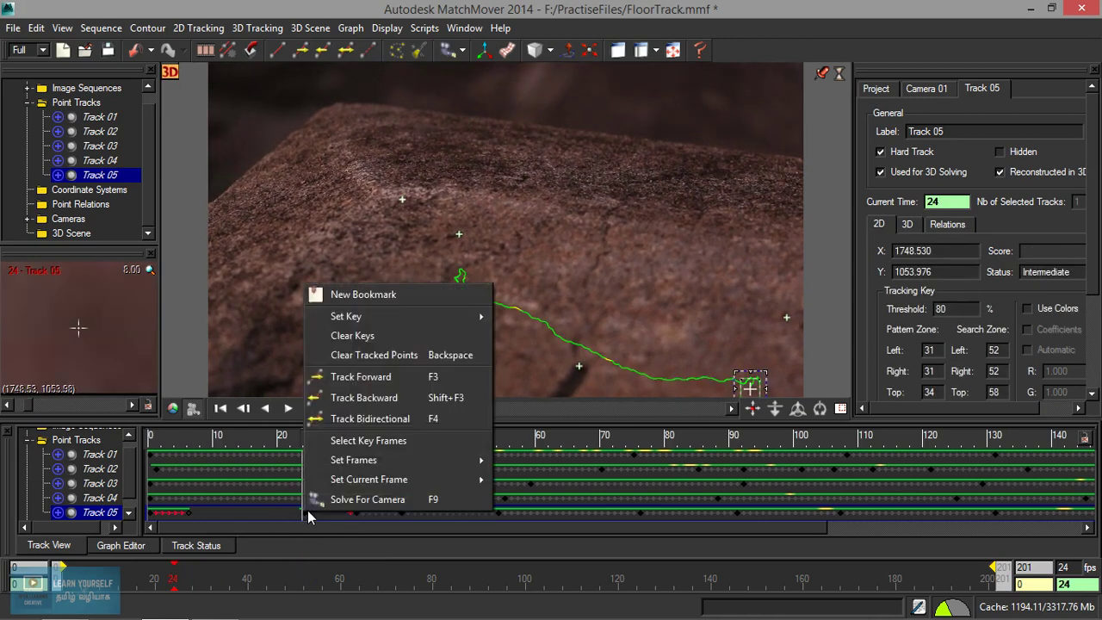
pyautogui.click(392, 337)
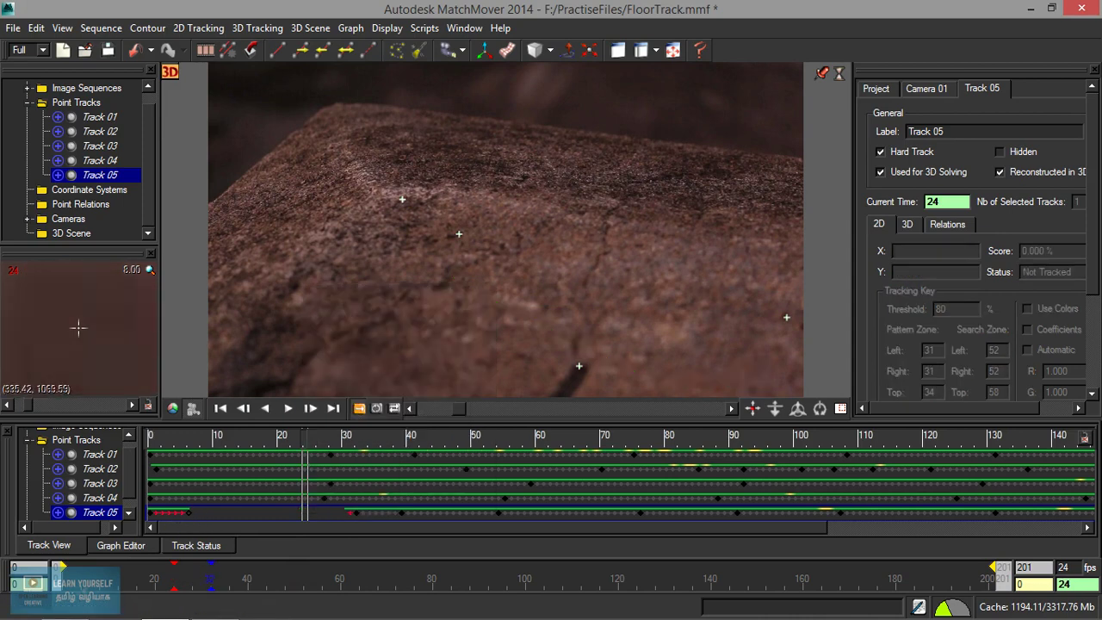
pyautogui.moveTo(204, 578); pyautogui.dragTo(91, 579)
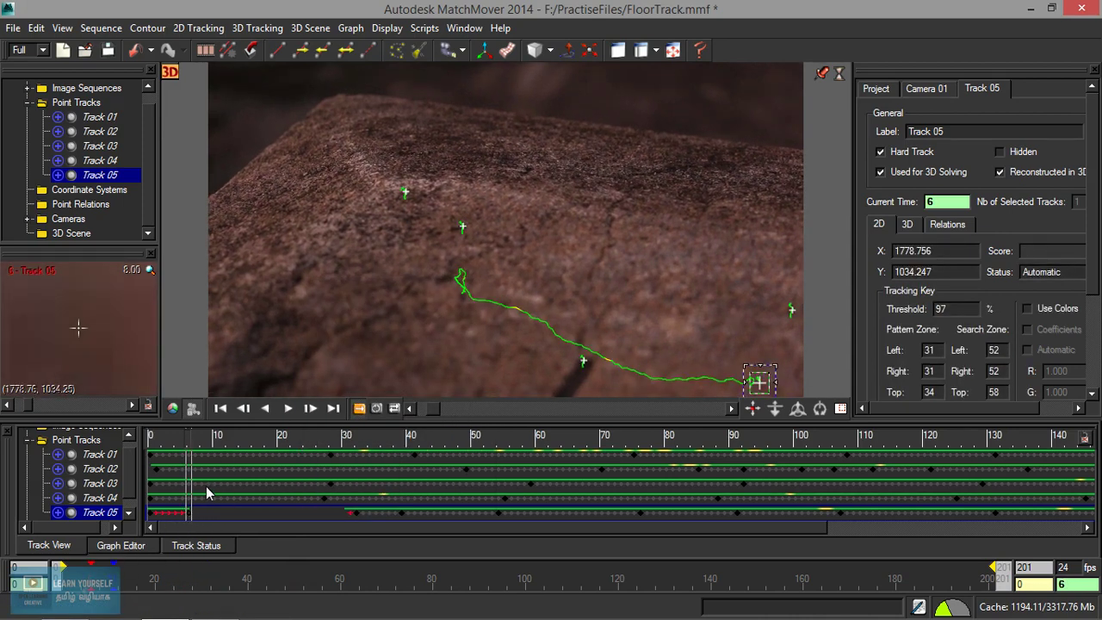
pyautogui.rightClick(190, 515)
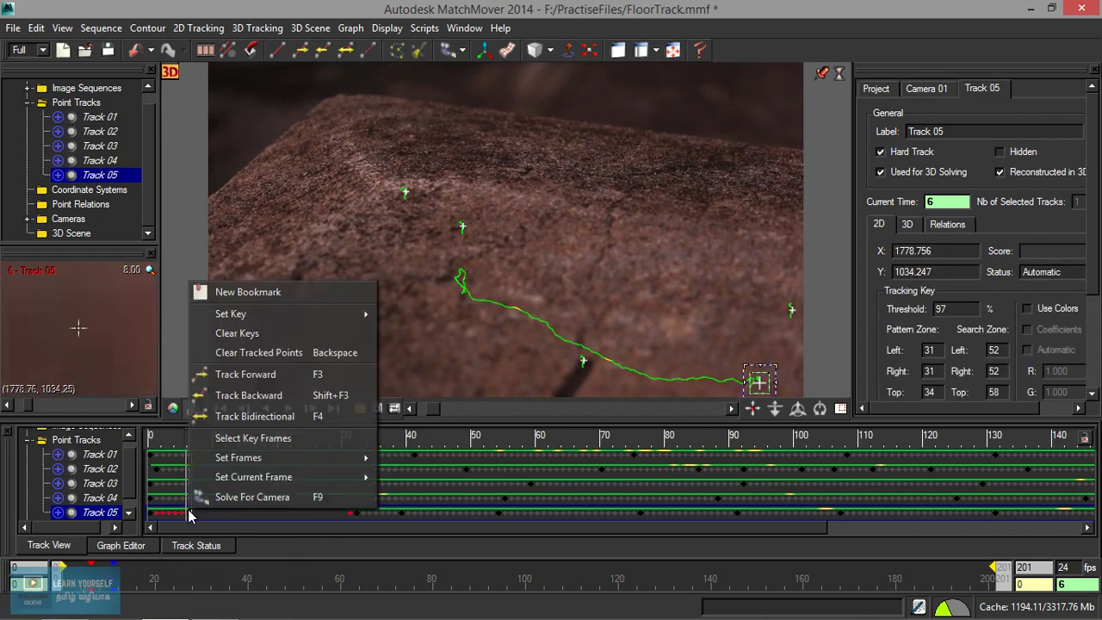
pyautogui.click(263, 342)
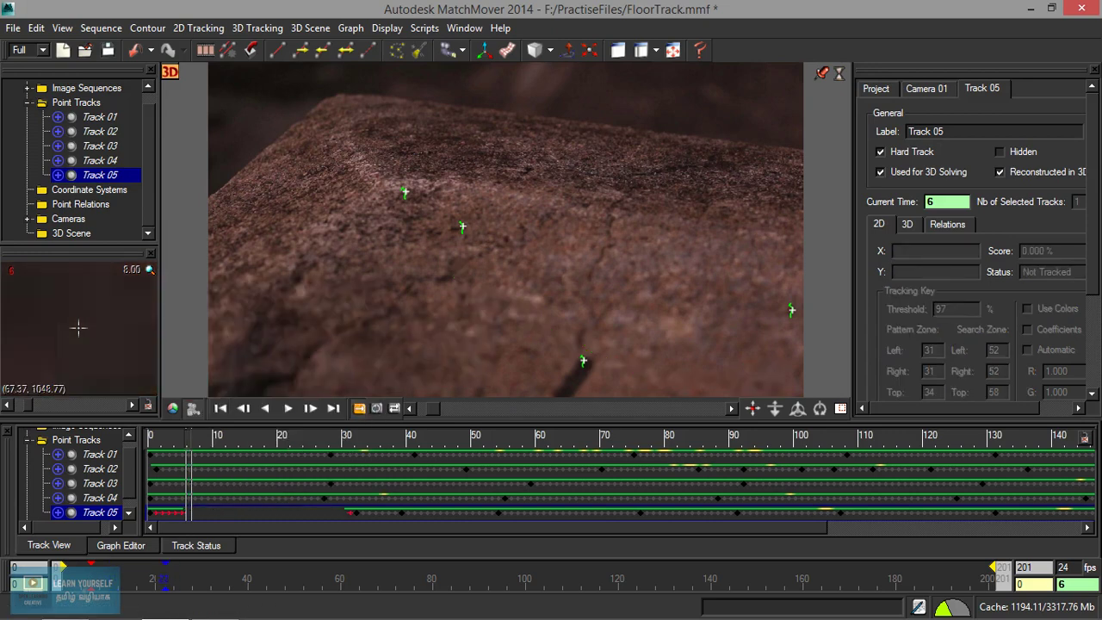
pyautogui.moveTo(164, 579); pyautogui.dragTo(61, 578)
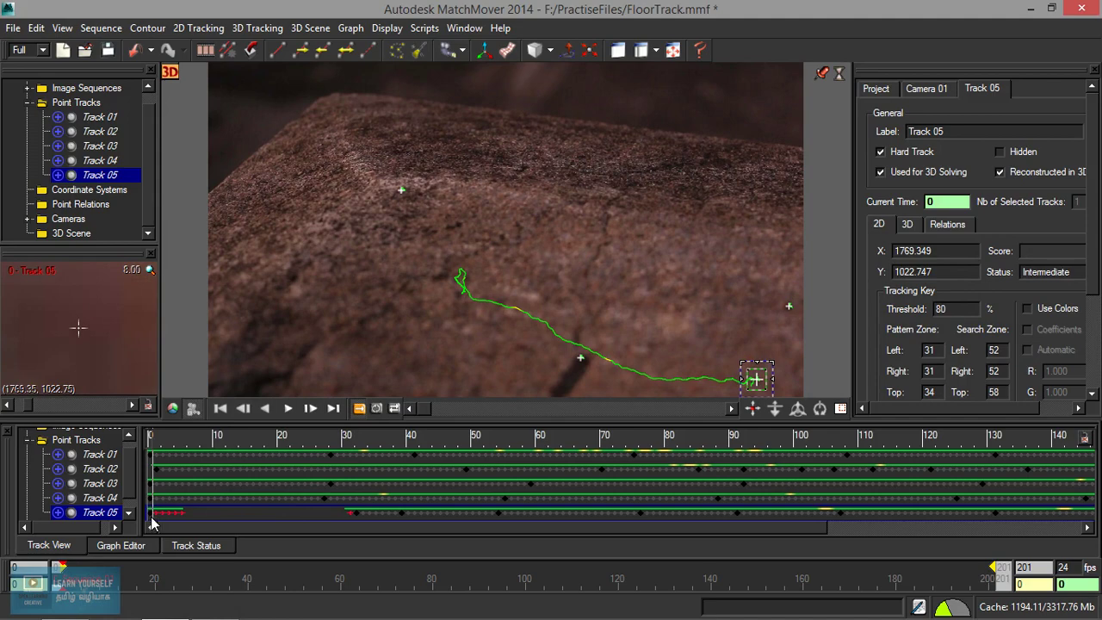
pyautogui.rightClick(151, 523)
pyautogui.click(259, 340)
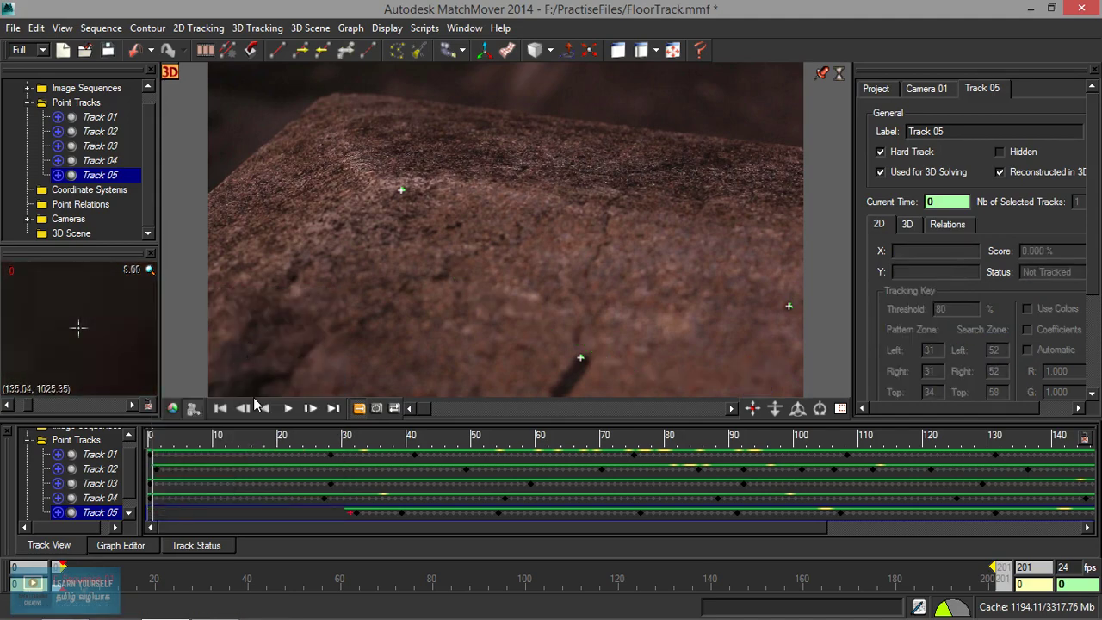
pyautogui.moveTo(330, 578)
pyautogui.mouseDown()
pyautogui.moveTo(613, 579)
pyautogui.moveTo(61, 579)
pyautogui.moveTo(749, 578)
pyautogui.moveTo(132, 578)
pyautogui.mouseUp()
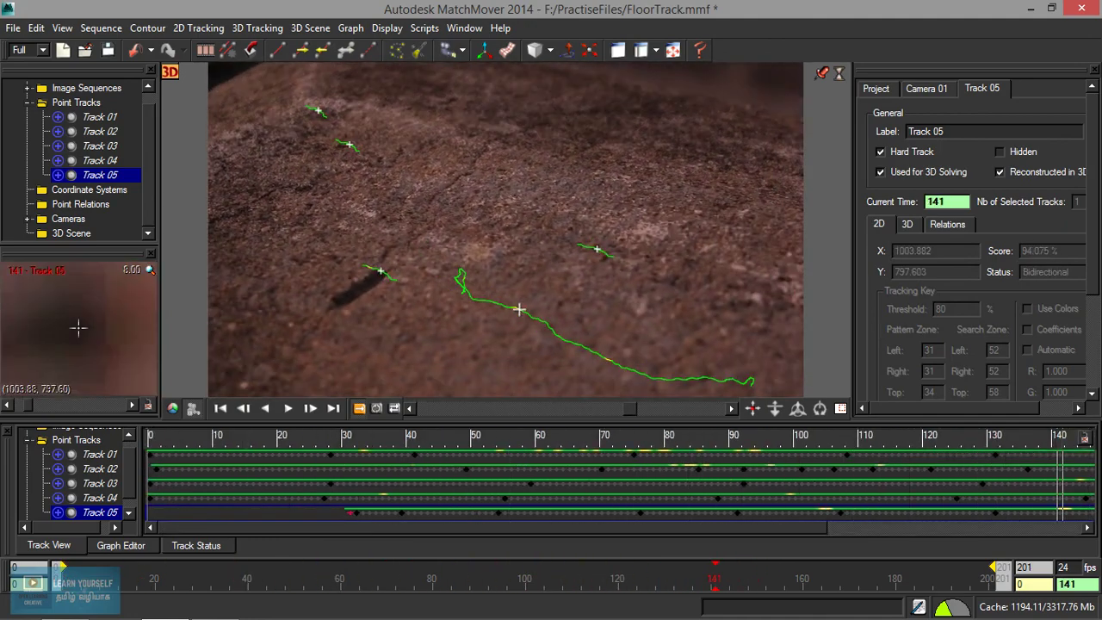
pyautogui.moveTo(581, 579); pyautogui.dragTo(359, 579)
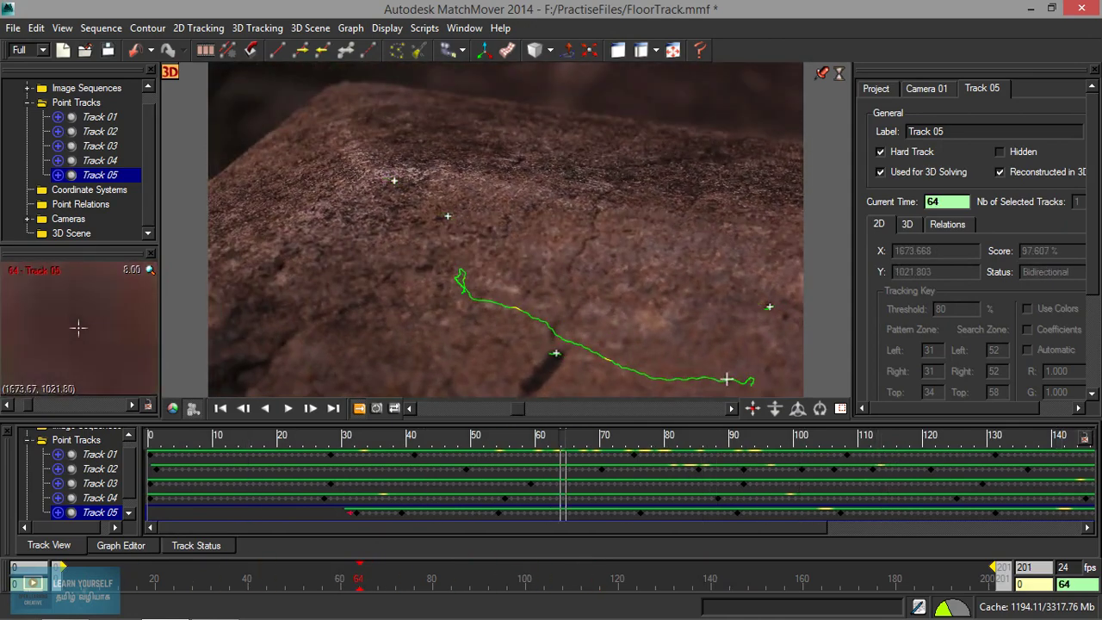